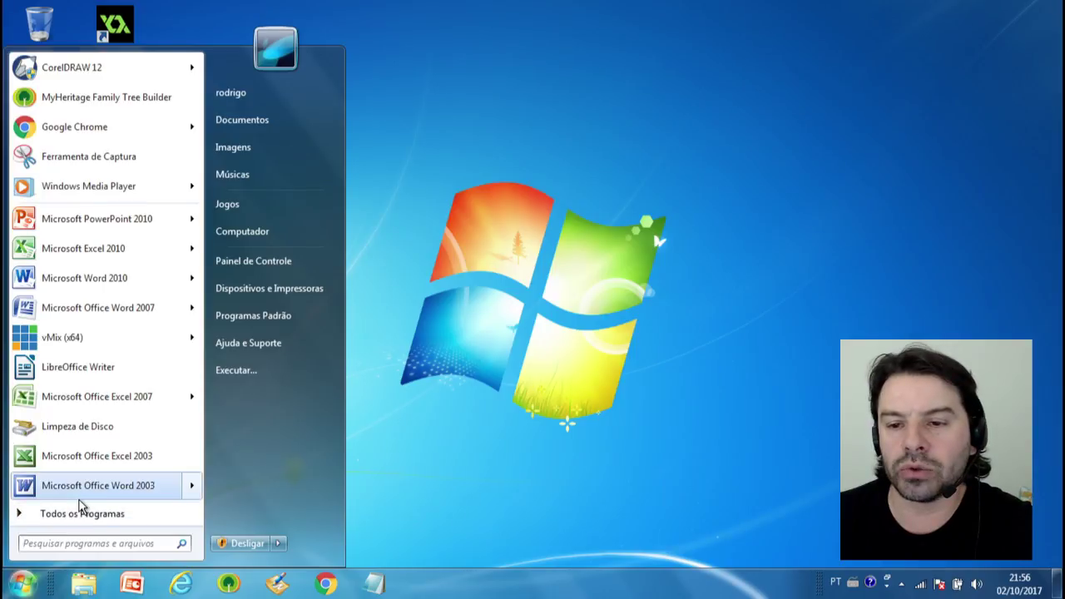
- Look through the Ferramentas do Sistema folder inside Acessórios in the list of all programs, and dismiss the list
click(79, 514)
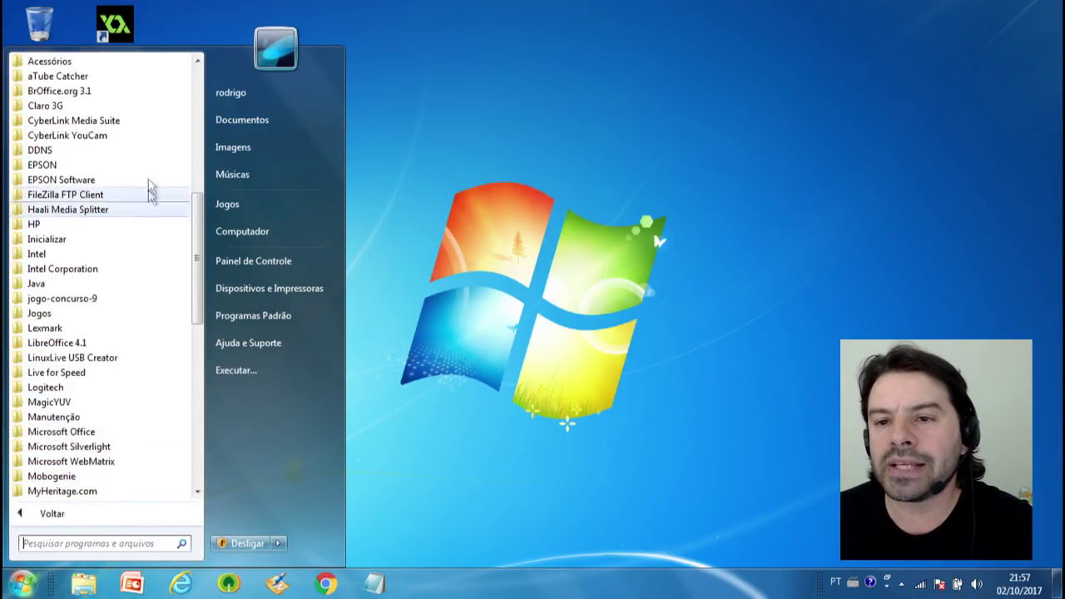
click(89, 61)
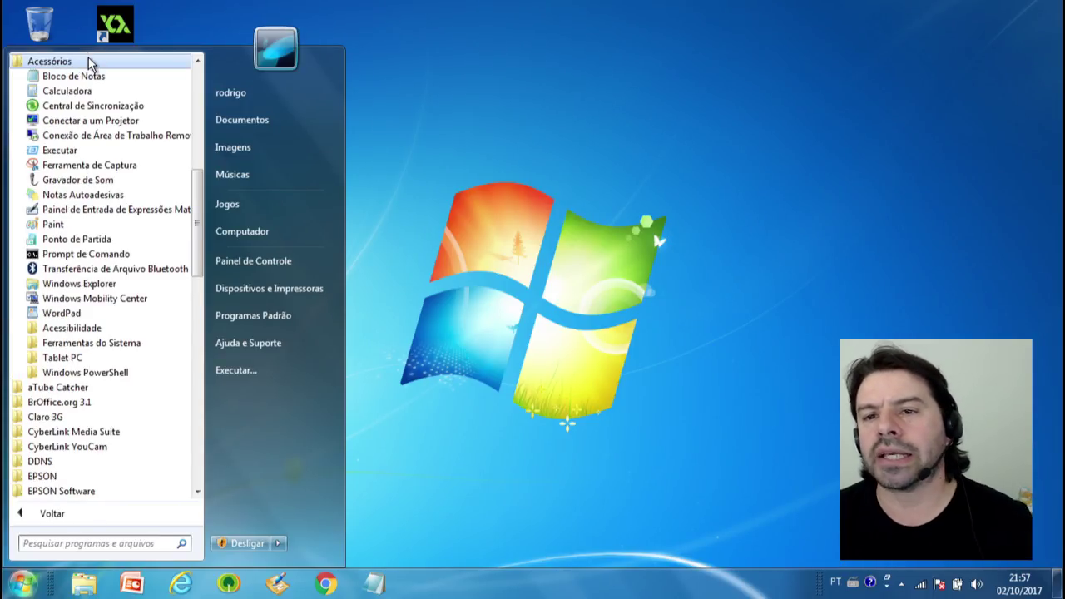
click(68, 344)
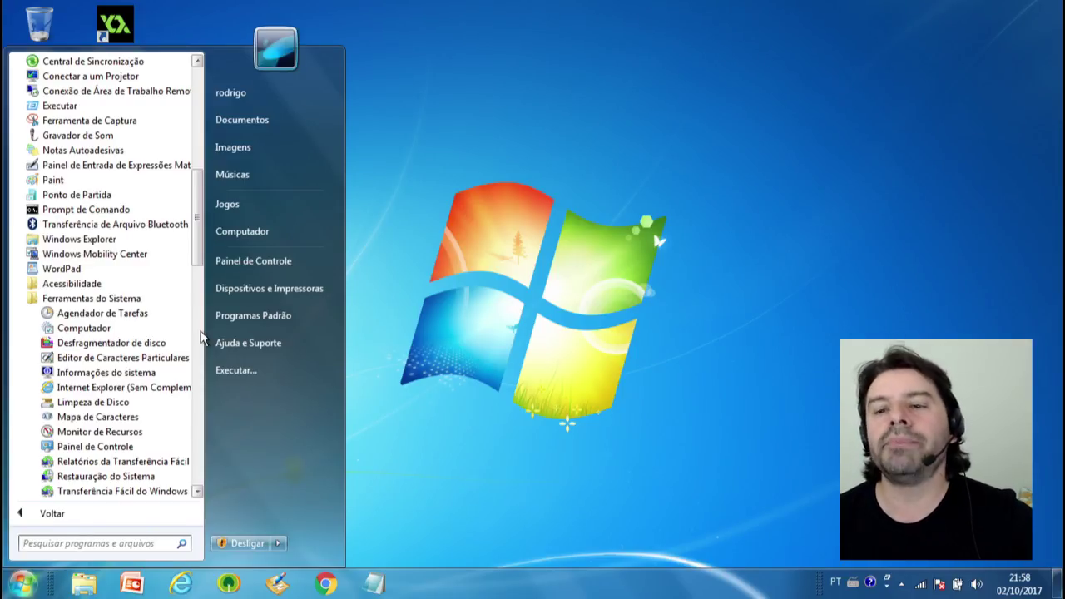
click(475, 495)
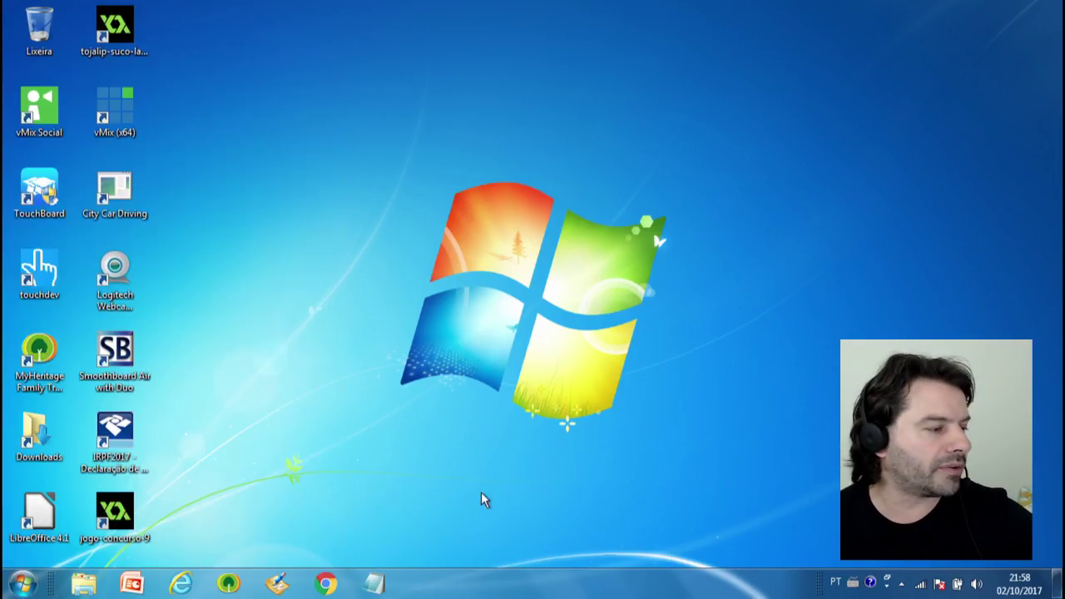
- Open Editor de Caracteres Particulares from the Ferramentas do Sistema folder within Acessórios
click(20, 586)
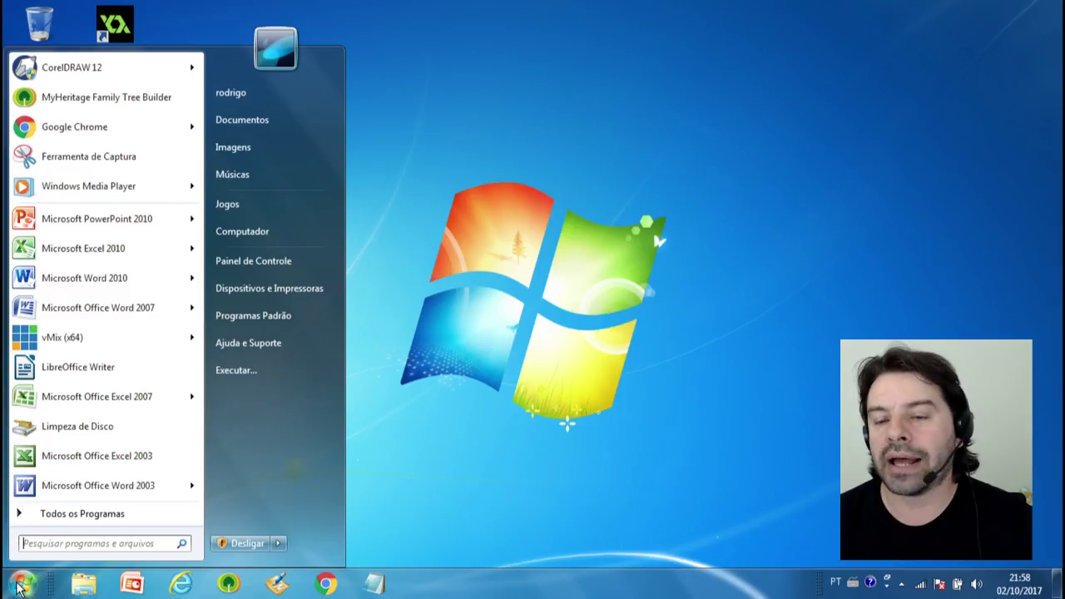
click(66, 517)
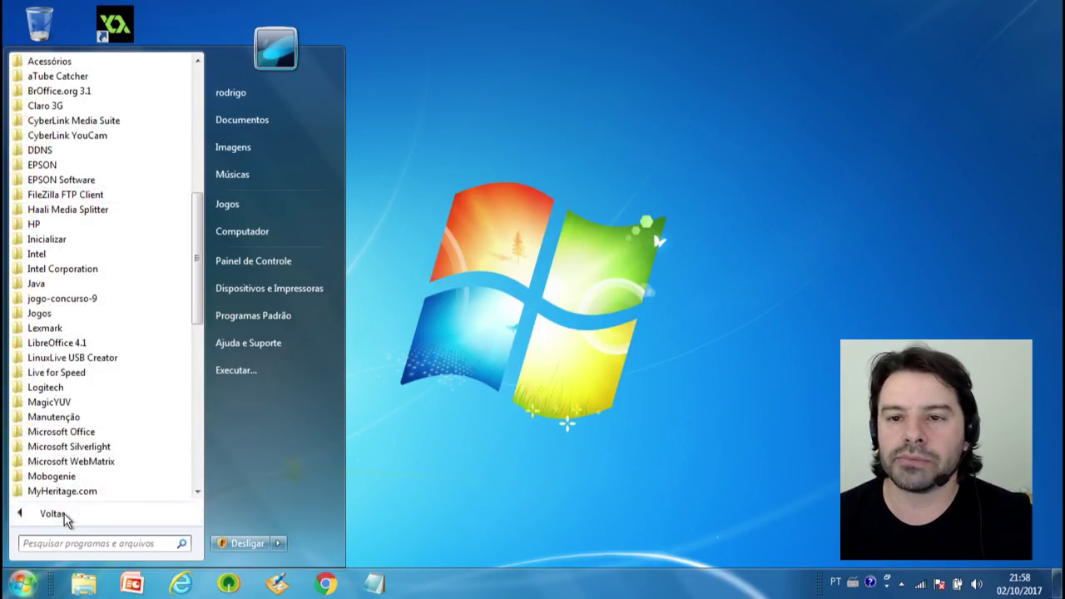
click(65, 517)
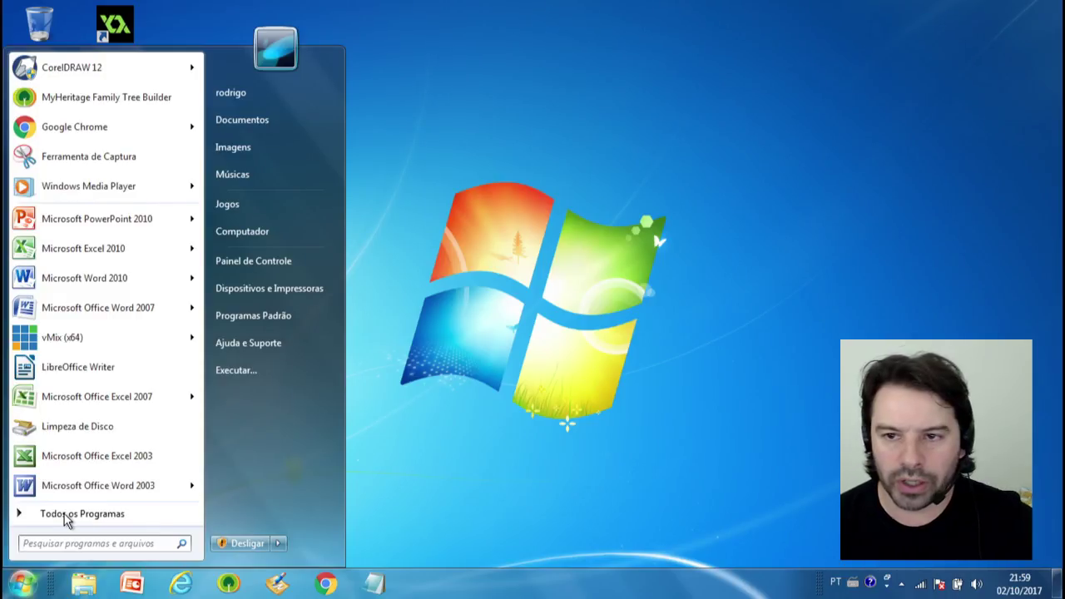
click(88, 516)
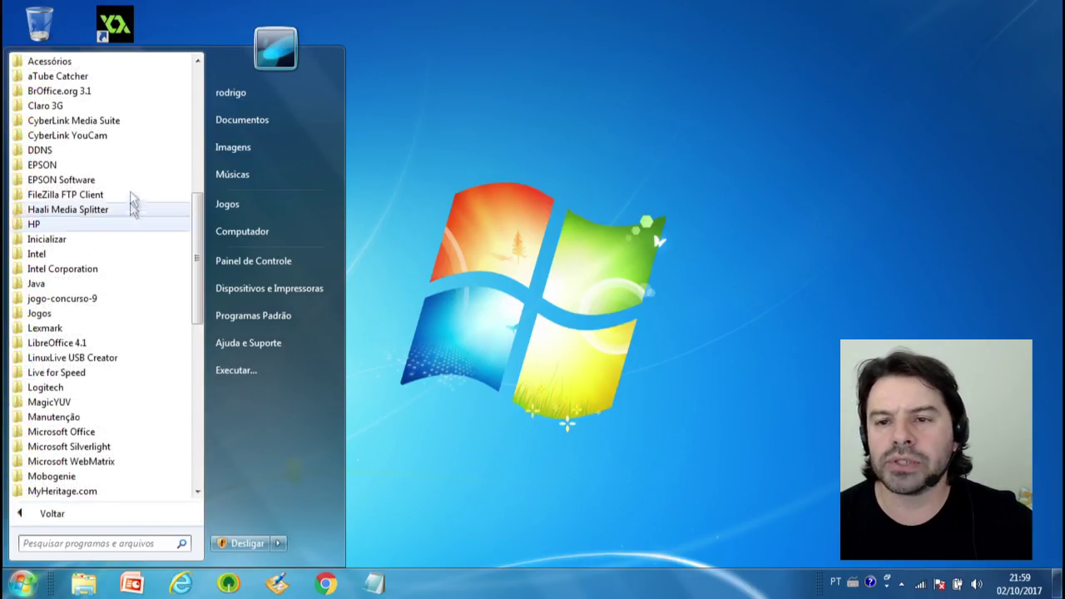
click(82, 63)
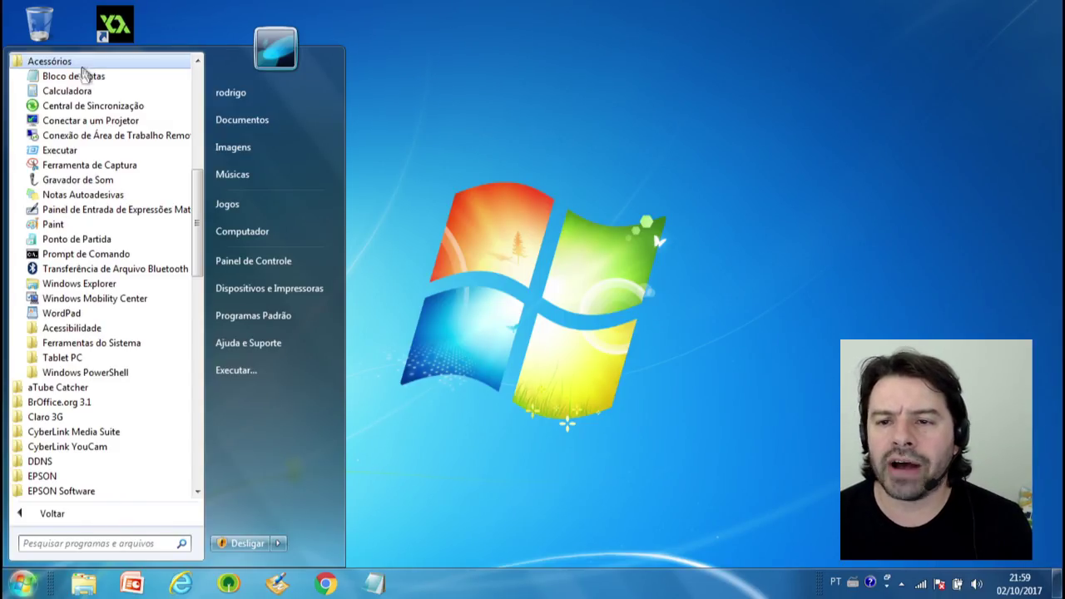
click(74, 344)
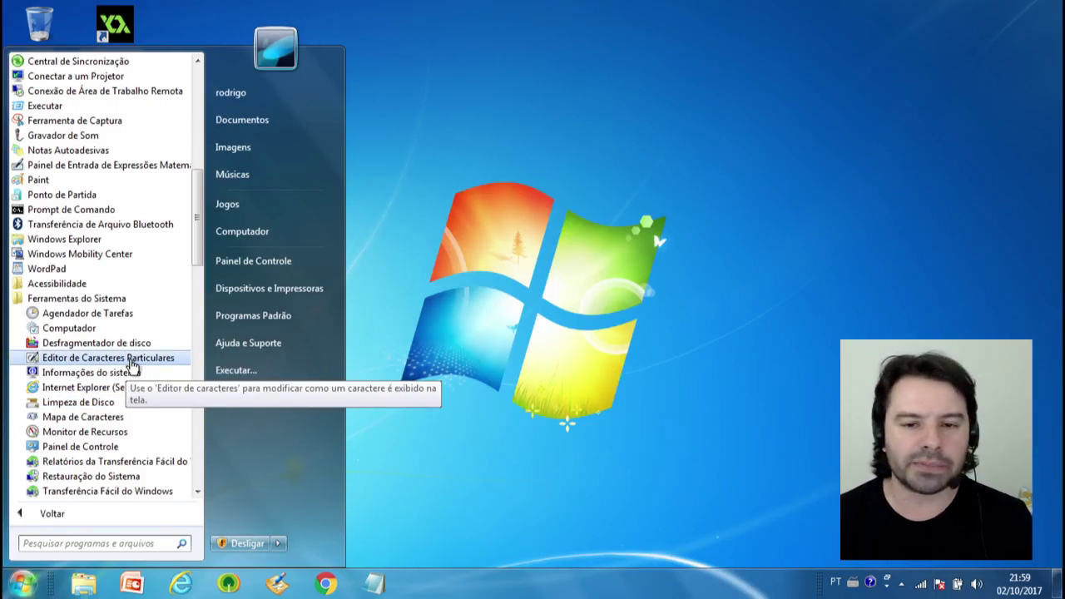
click(132, 364)
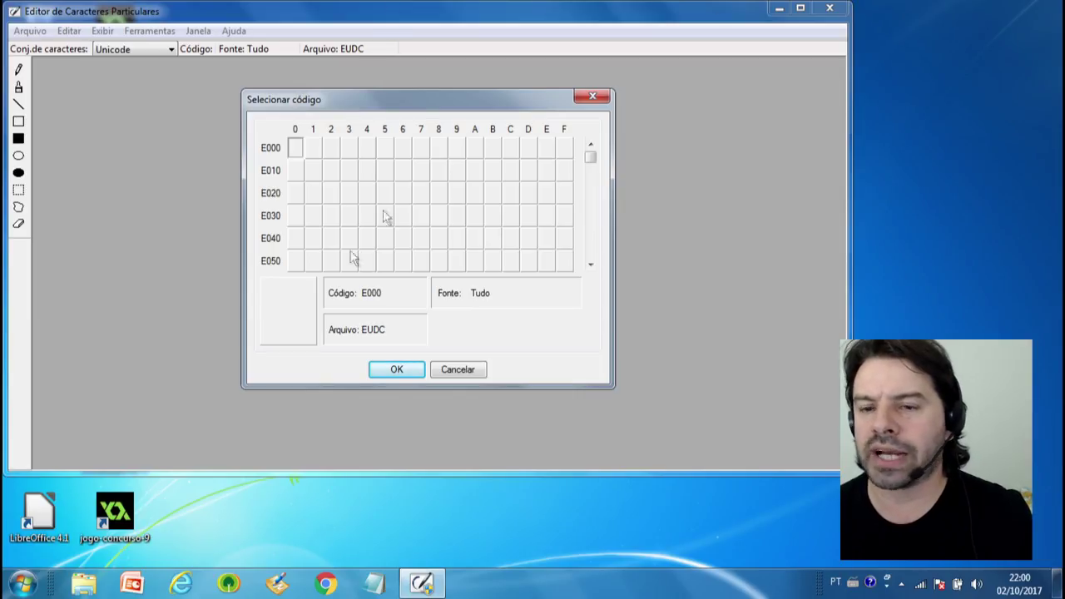
- Dismiss the Selecionar código dialog without choosing a code and close Editor de Caracteres Particulares
click(827, 12)
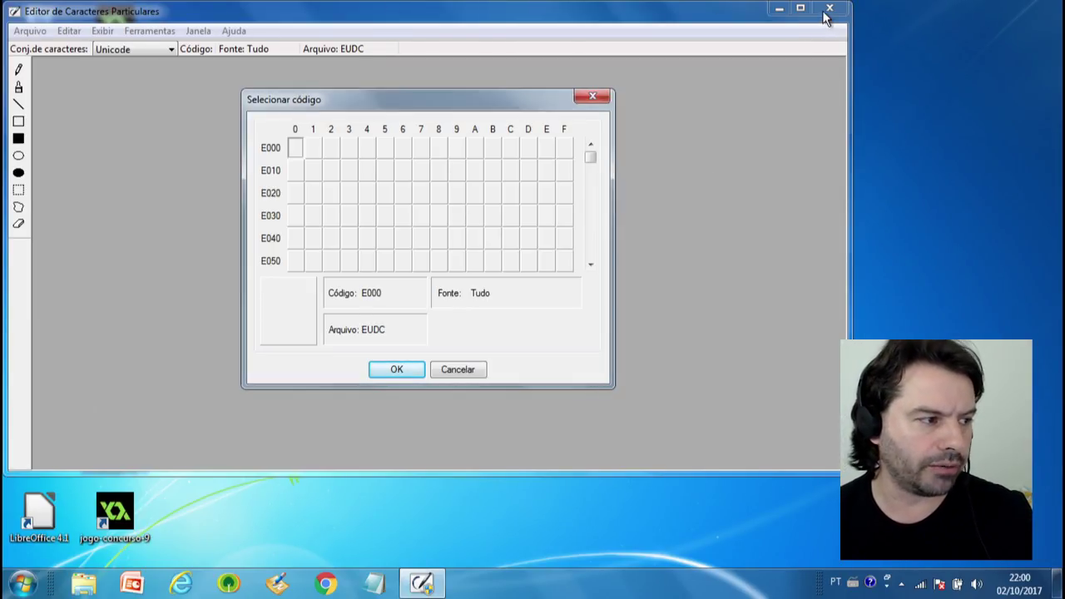
click(591, 97)
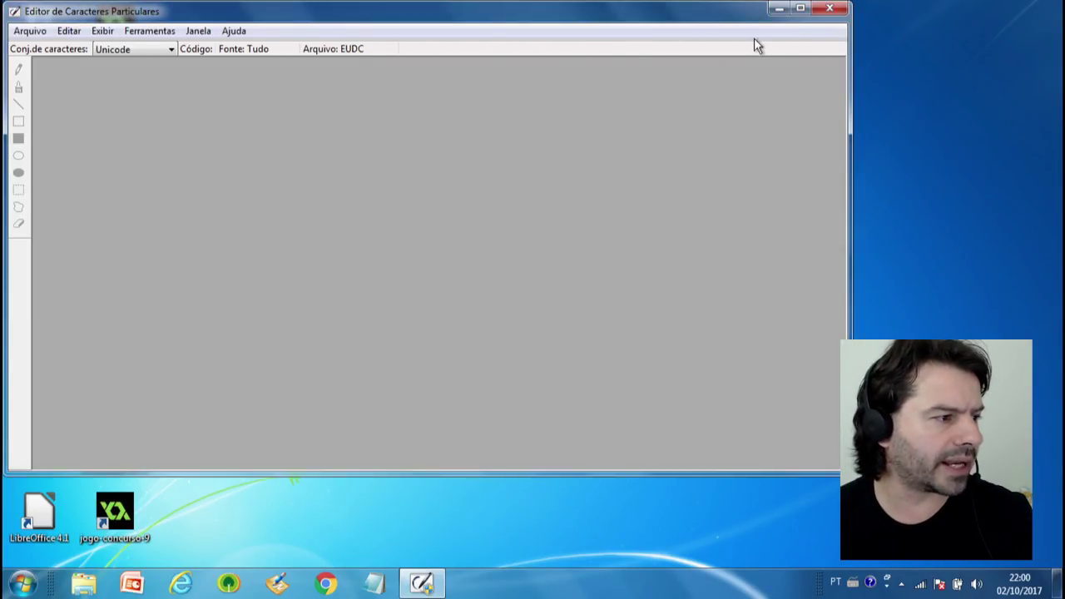
click(836, 10)
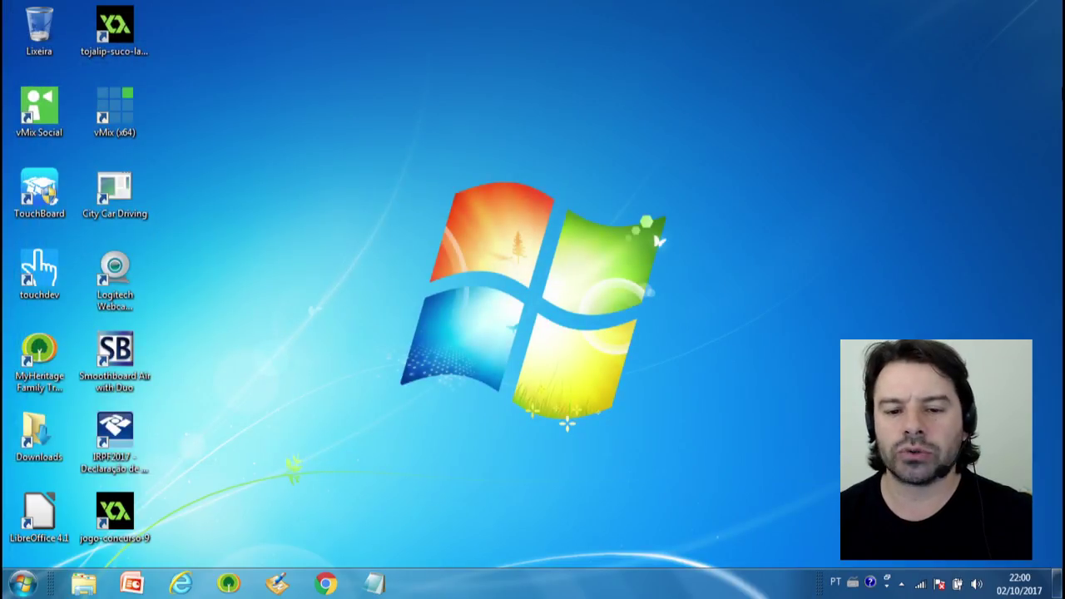
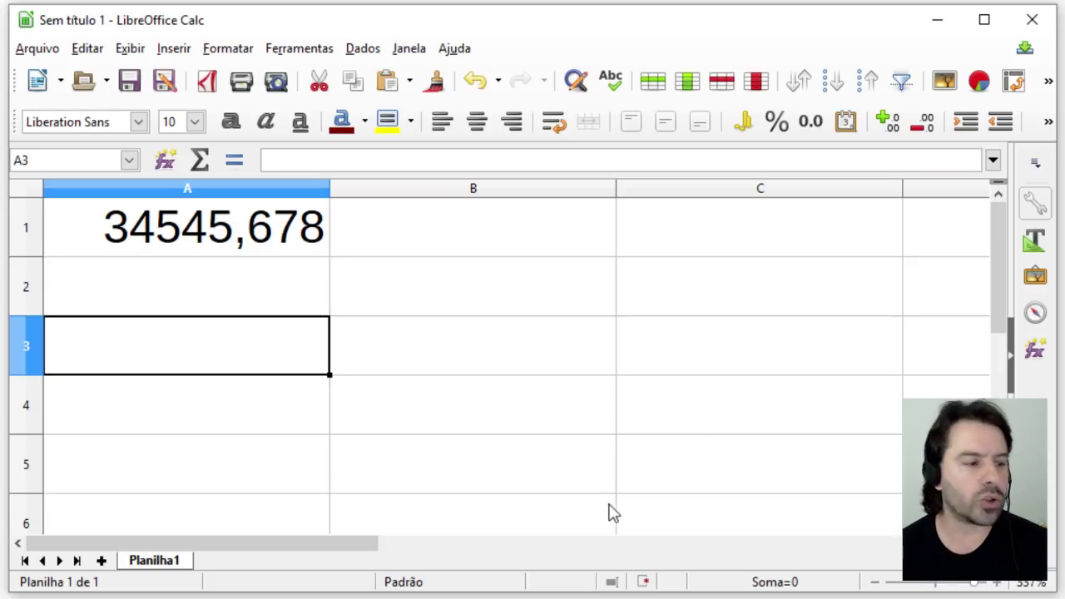
- Switch from the exam question to the LibreOffice Calc spreadsheet and open the function wizard for cell A3, keeping column A partly in view
click(256, 311)
click(258, 351)
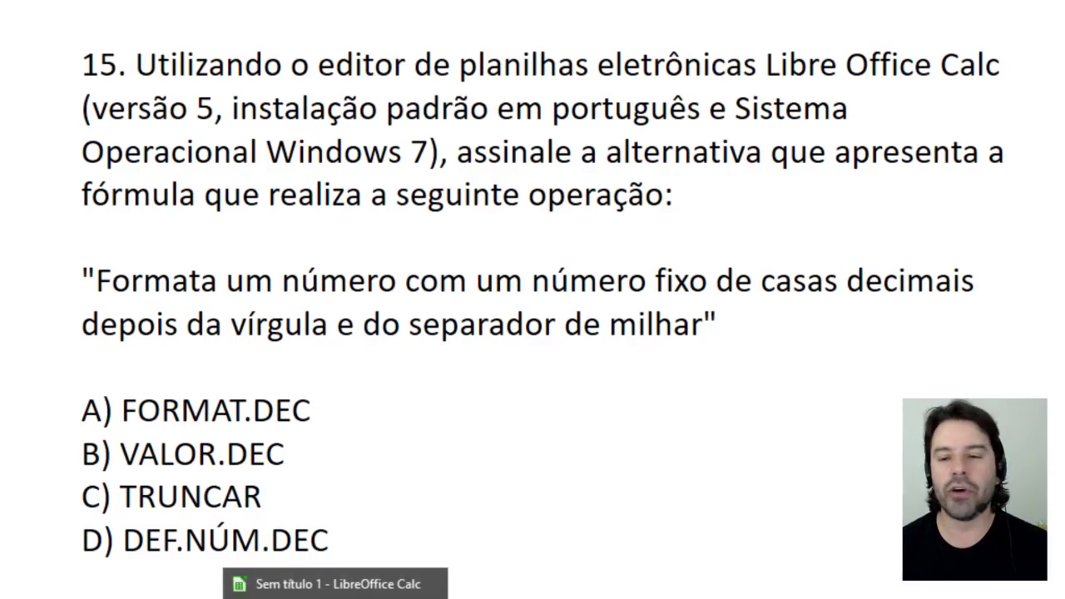
click(333, 583)
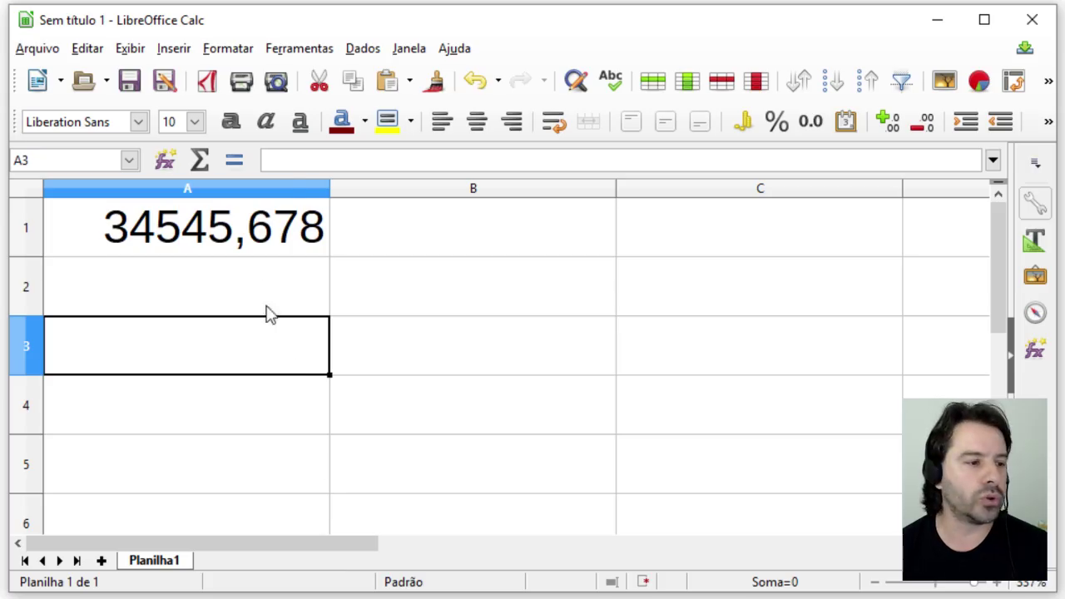
click(164, 162)
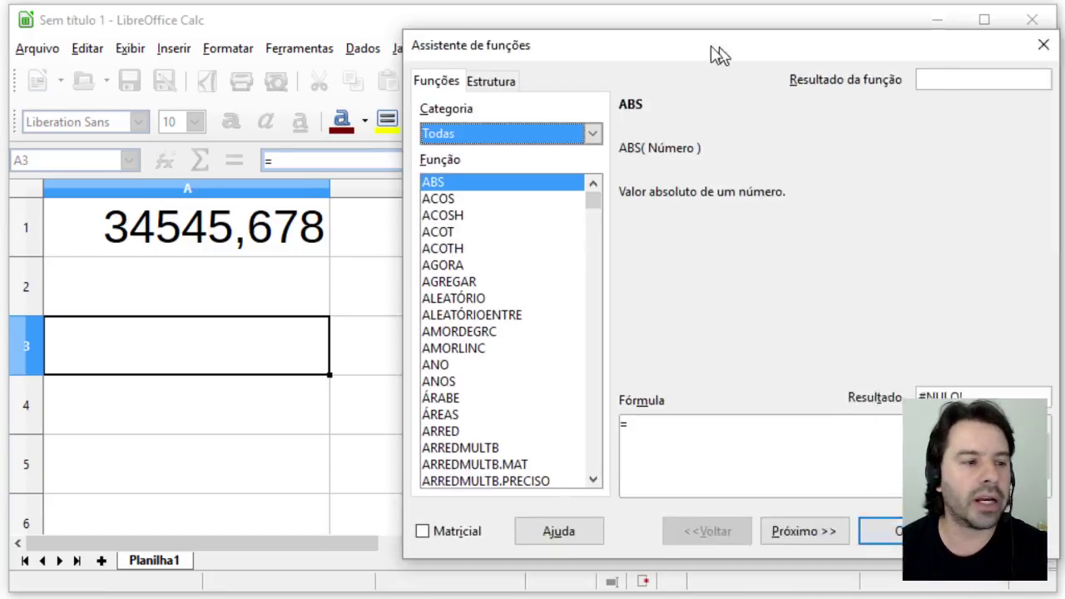
drag(730, 60, 424, 42)
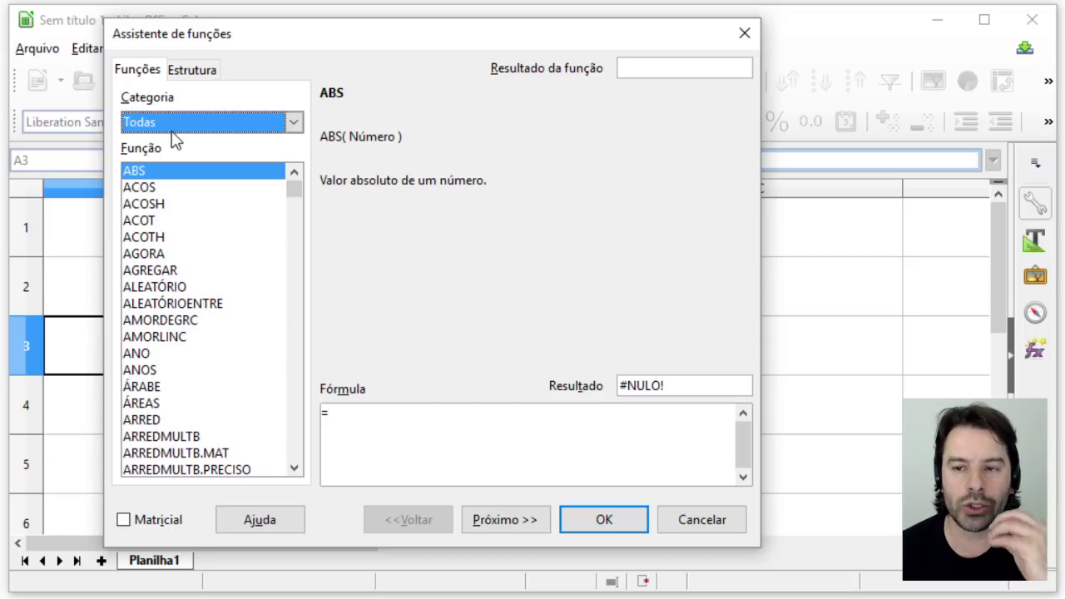
drag(368, 41, 532, 35)
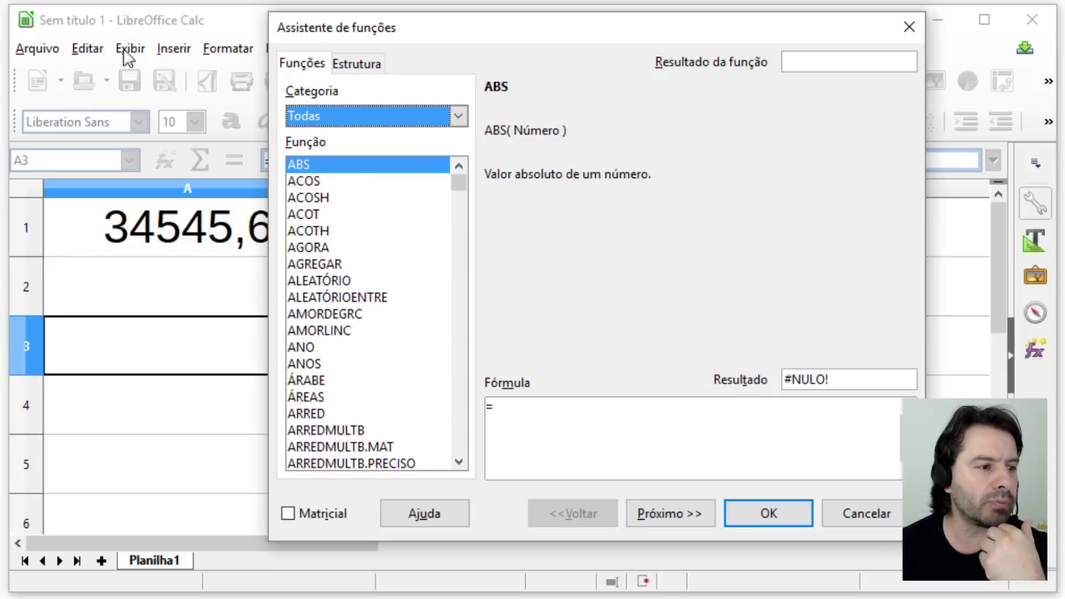
- Reread the alternatives of question 15 and look for FORMAT.DEC among the wizard's functions beginning with F, viewing the description of FÓRMULA
key(alt+Tab)
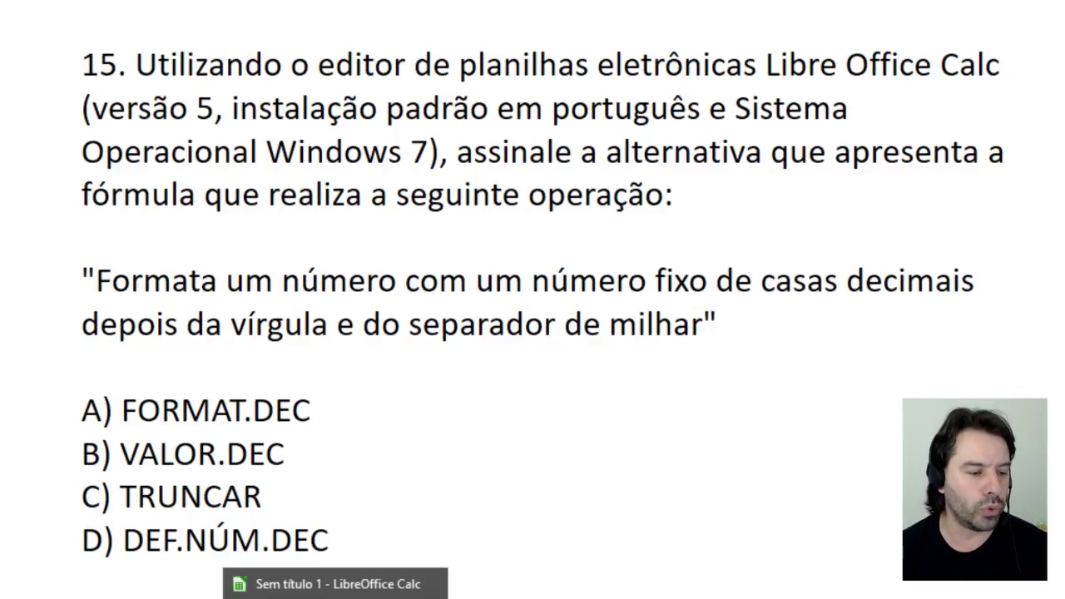
click(336, 595)
click(312, 234)
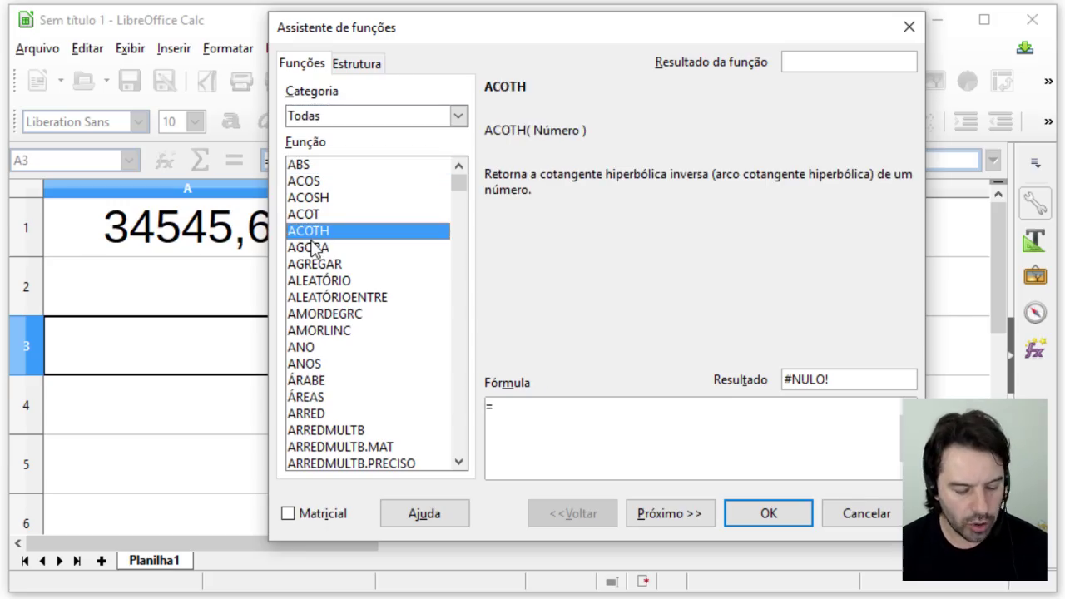
key(f)
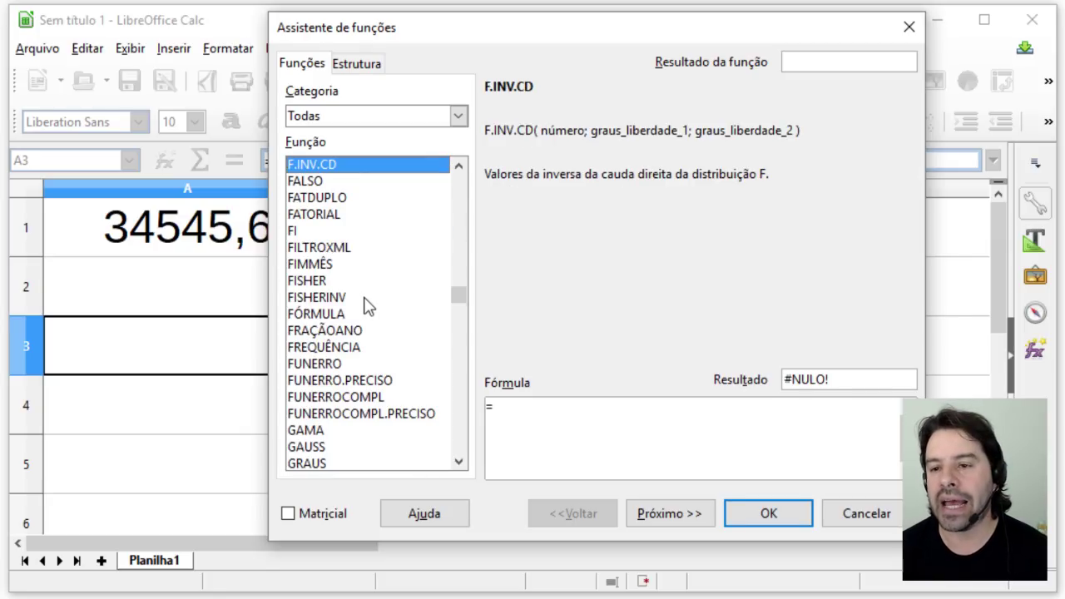
click(342, 316)
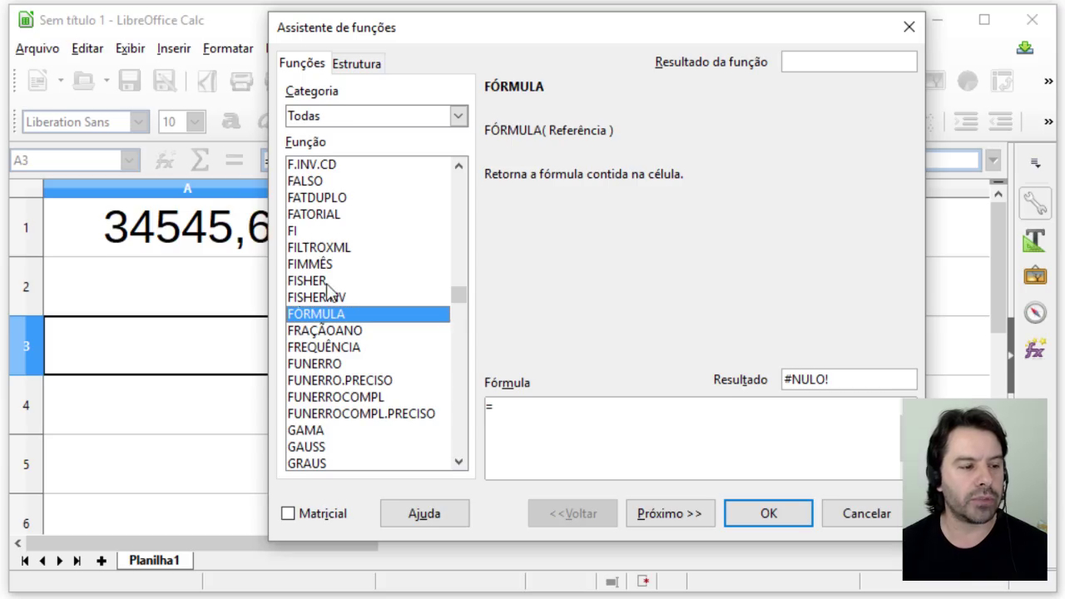
- Look for VALOR.DEC among the wizard's functions beginning with V and view the description of VALORNUMERICO
click(327, 284)
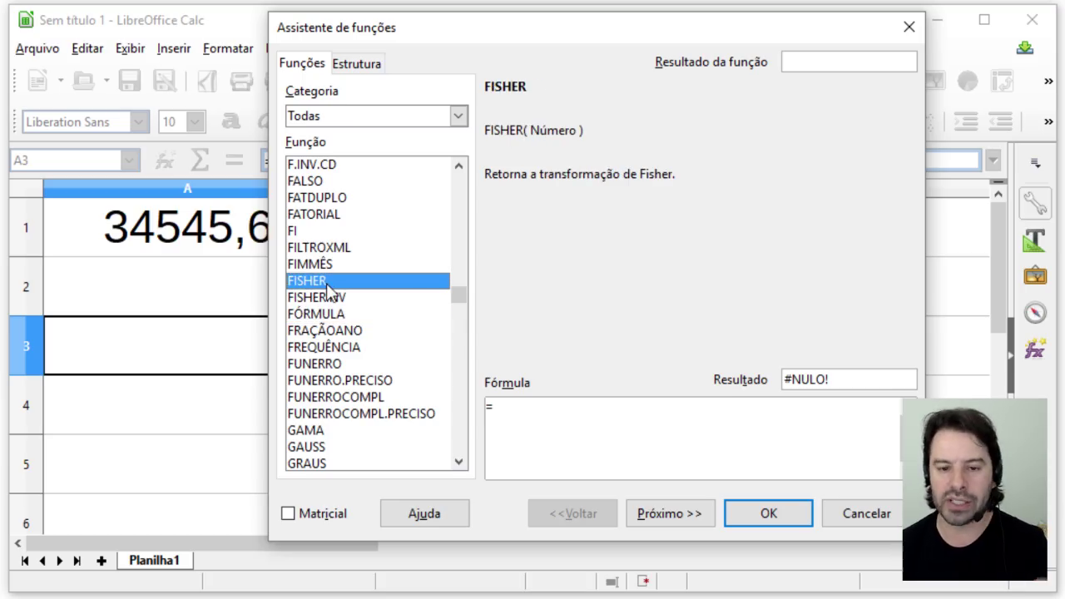
key(v)
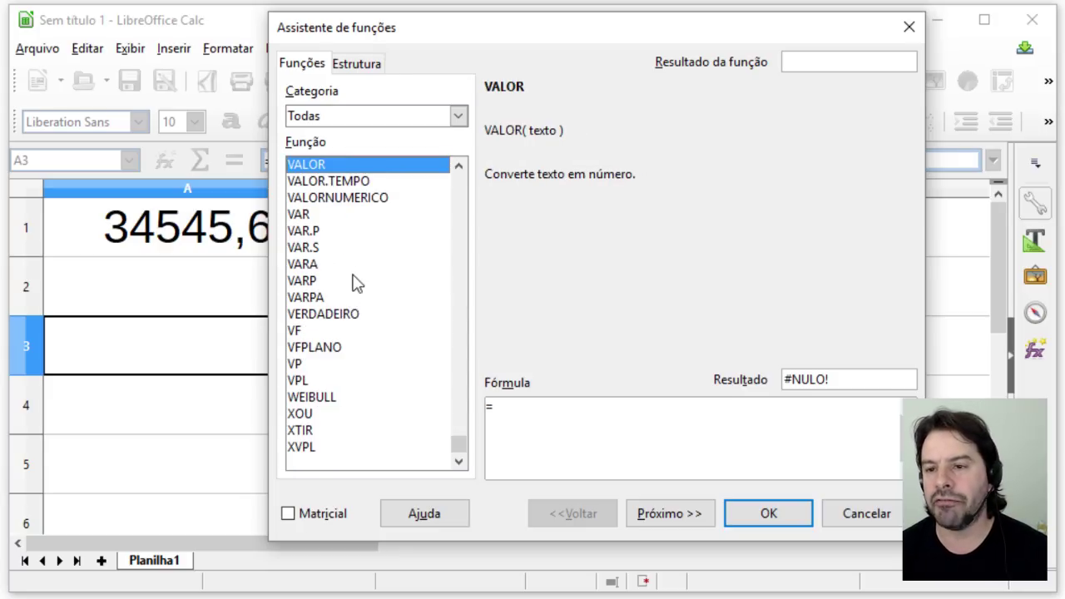
click(356, 205)
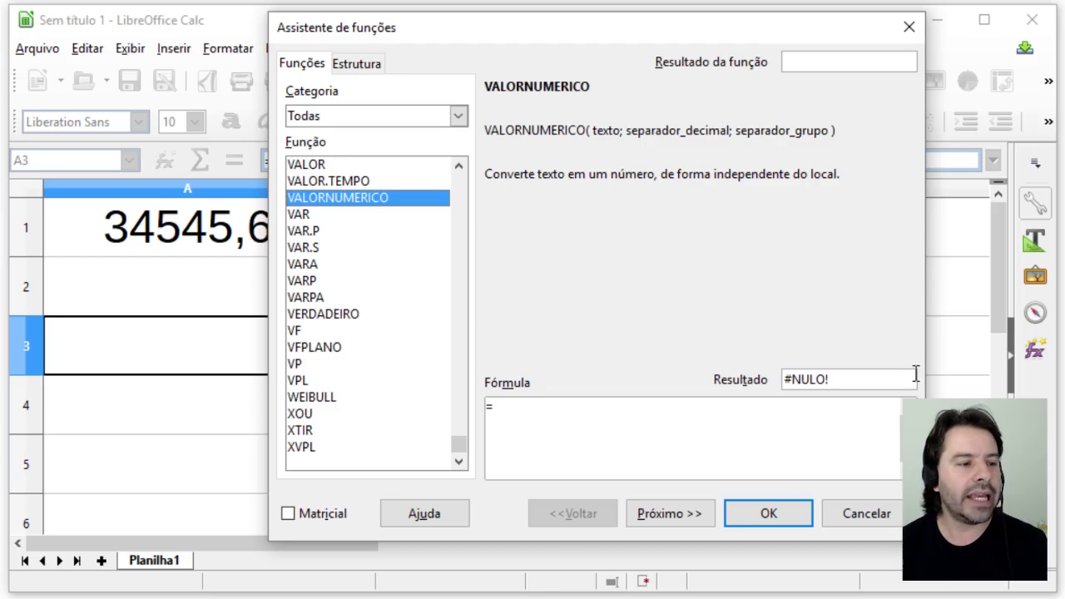
- Find TRUNCAR among the wizard's functions beginning with T and view its description
click(318, 265)
key(t)
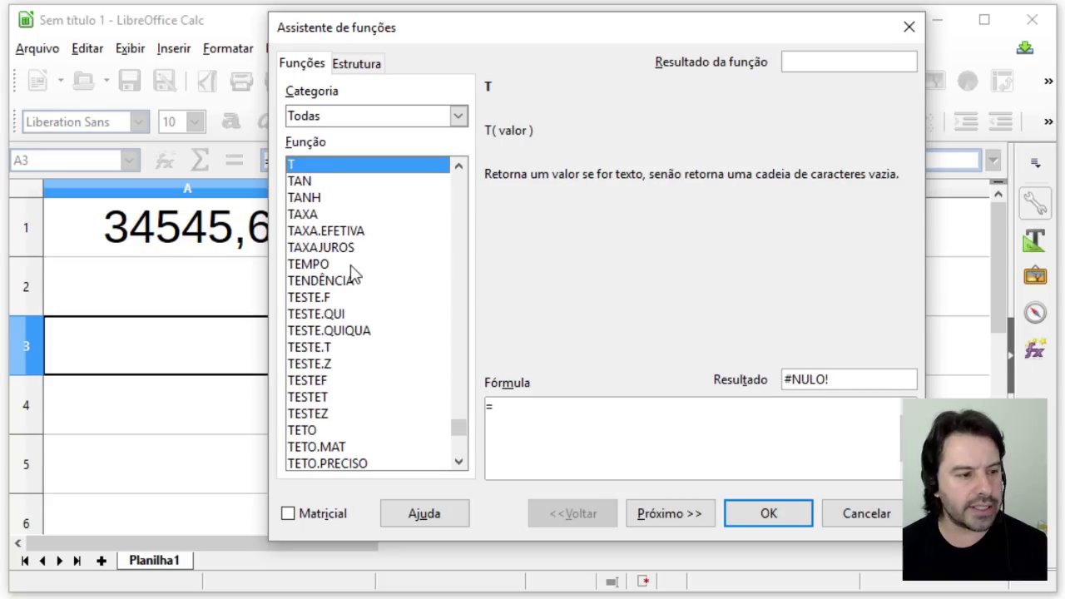
scroll(366, 283, down, 2)
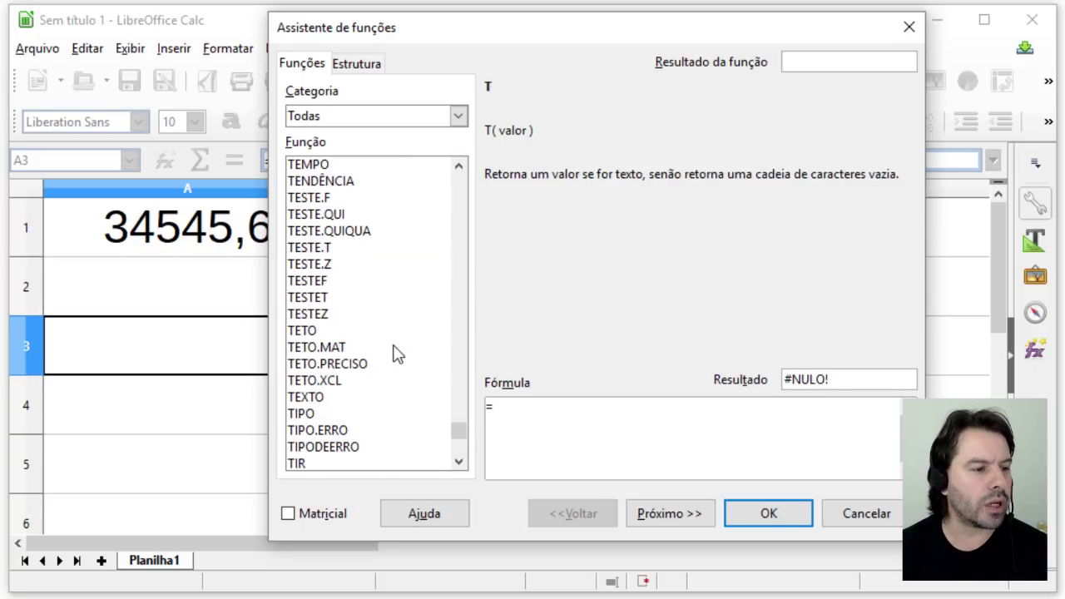
scroll(392, 344, down, 2)
key(Down)
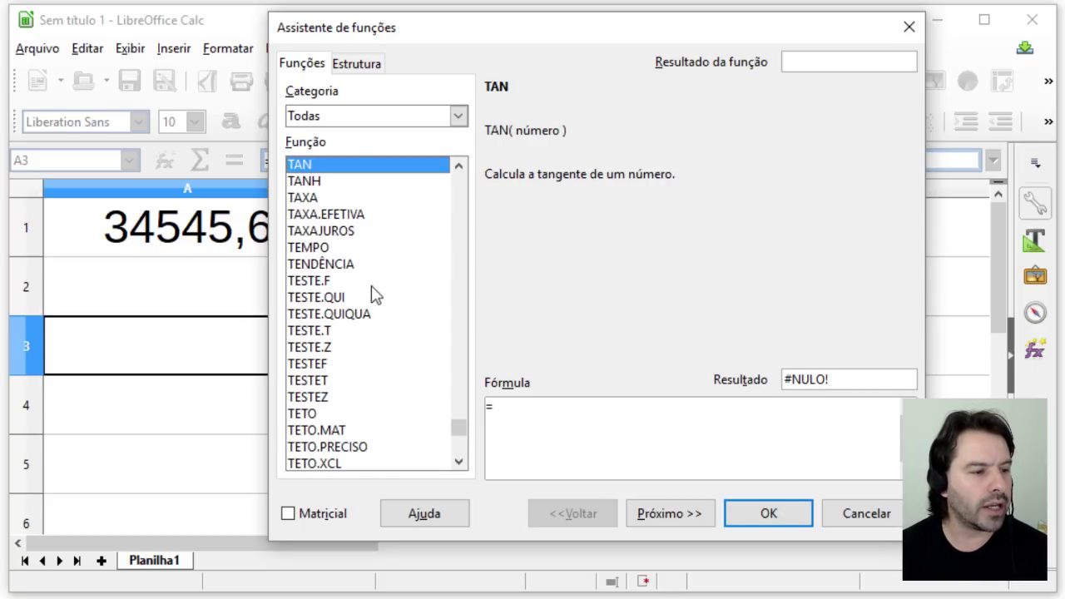
scroll(370, 298, down, 2)
scroll(392, 327, down, 3)
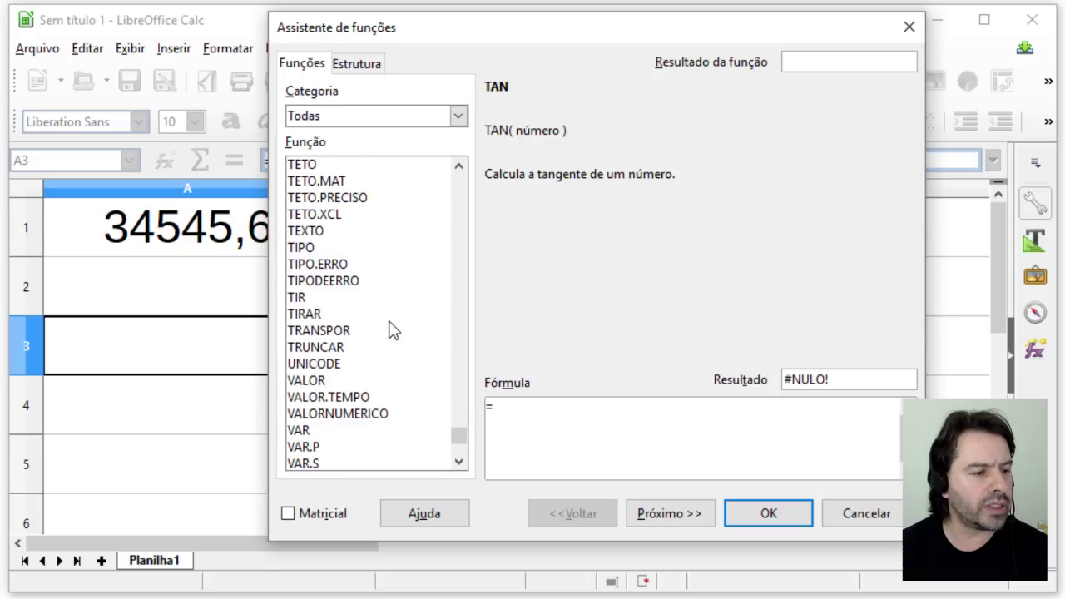
click(354, 348)
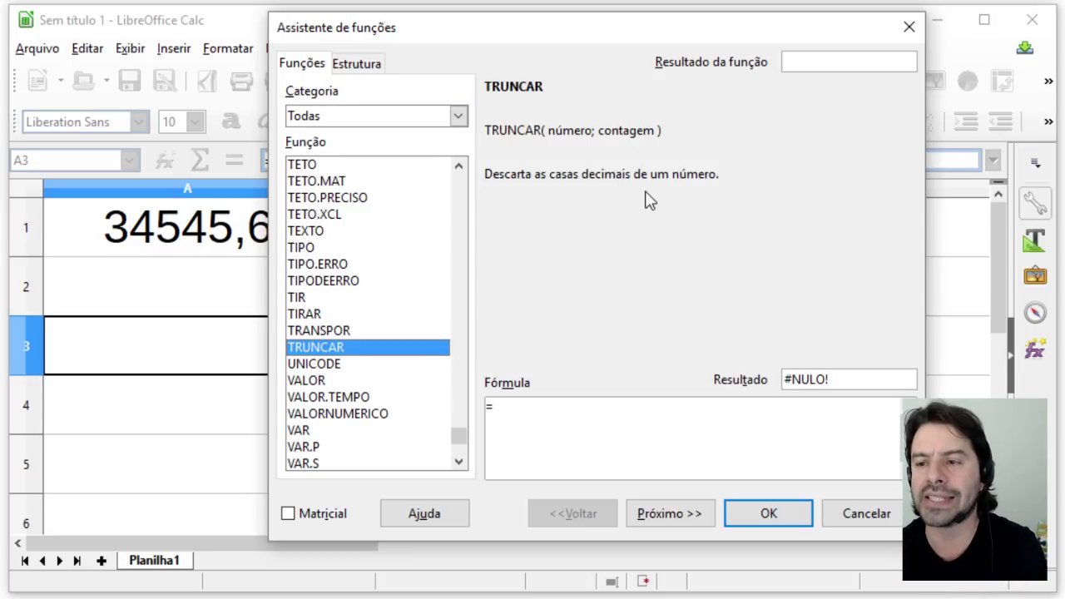
- Close the function wizard without inserting a function and enter the formula =TRUNCAR(A1;1) in cell A3
click(858, 516)
text(=)
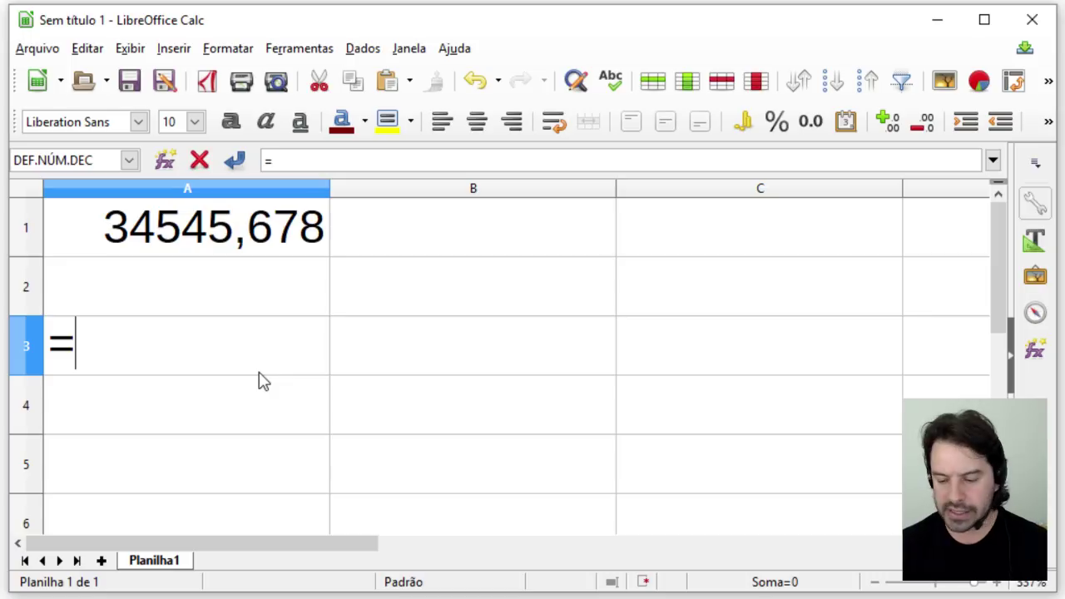
text(TRUN)
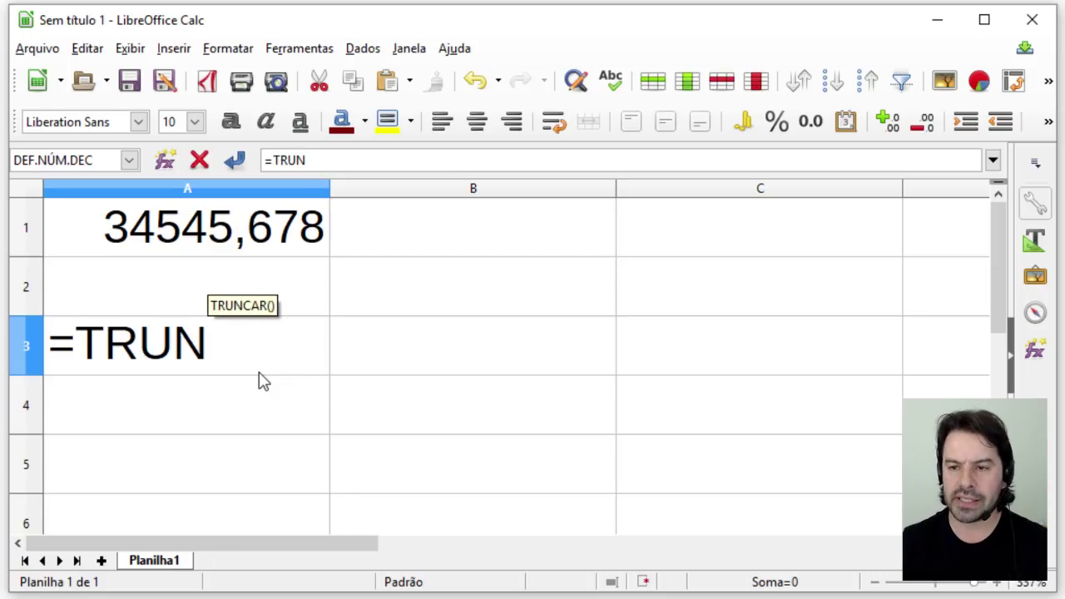
text(CAR)
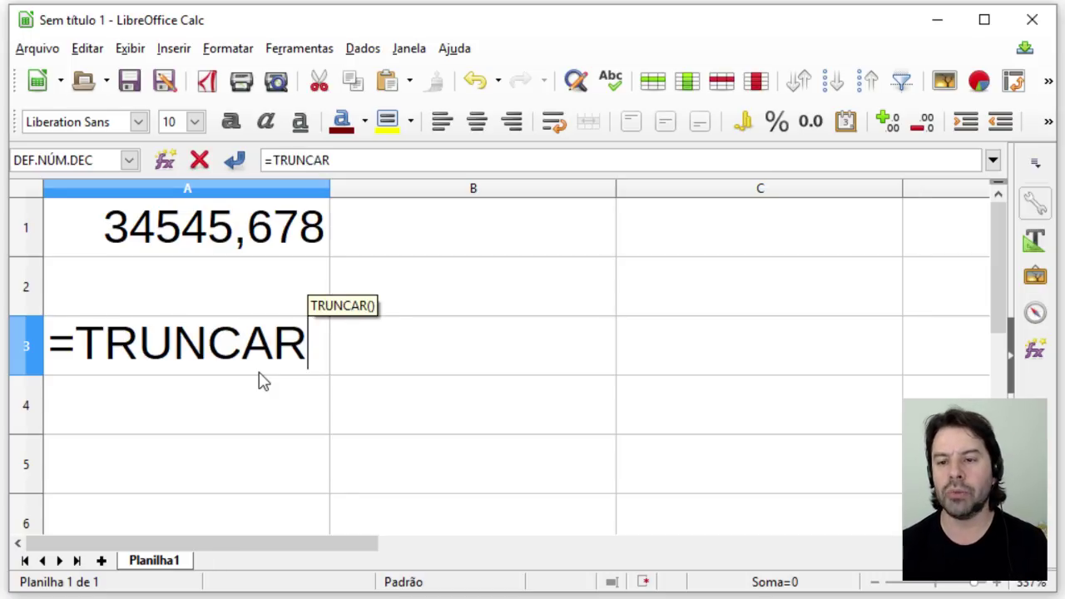
text(()
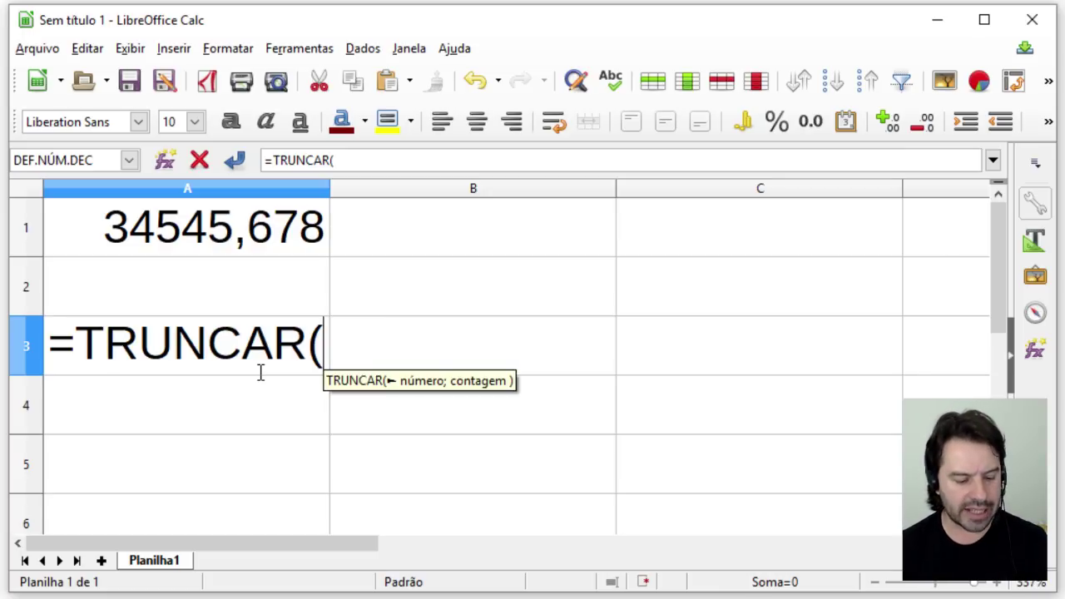
text(A1)
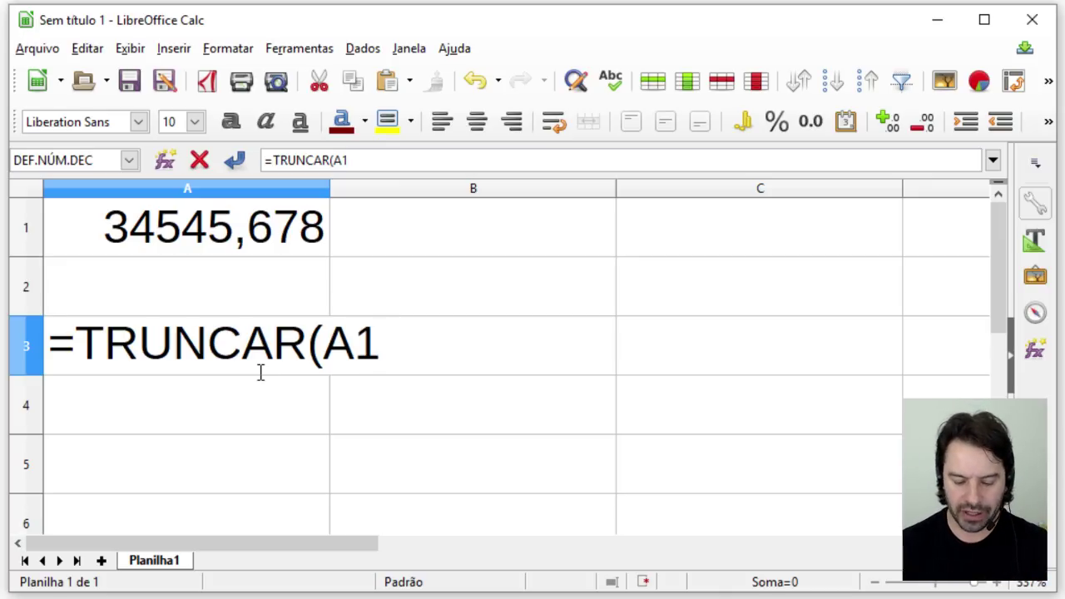
text(;)
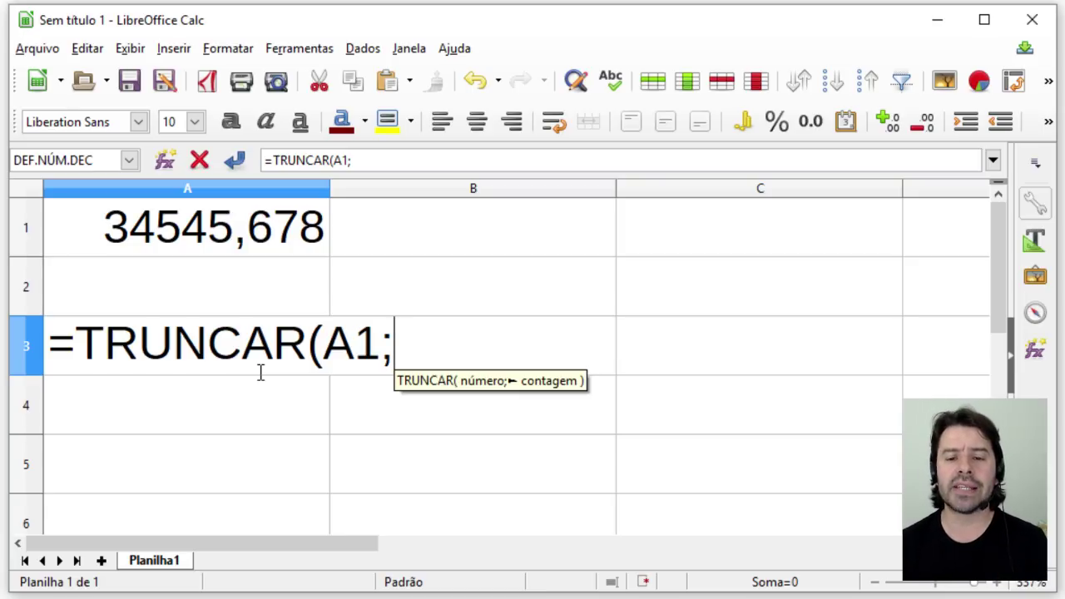
text(1))
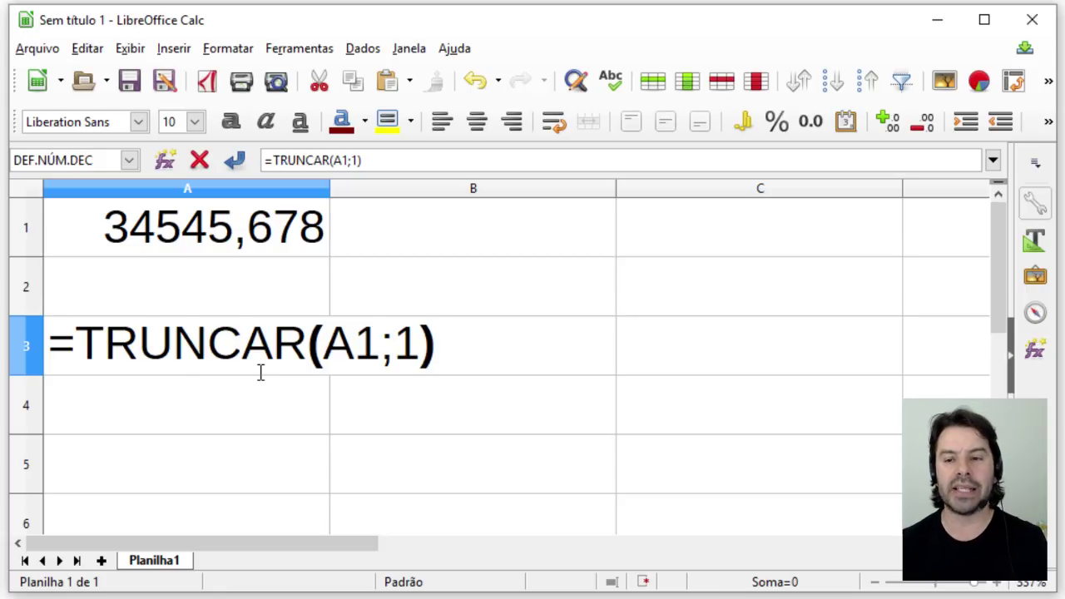
key(Return)
click(261, 372)
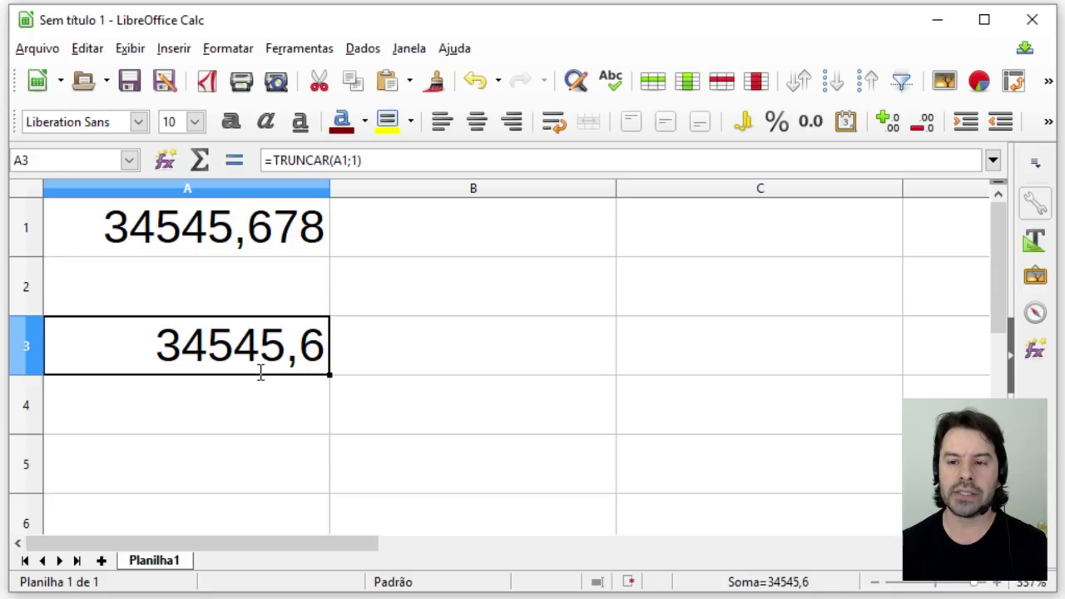
- Try a number format with the thousands separator on cell A1 and undo it
key(Up)
key(Up)
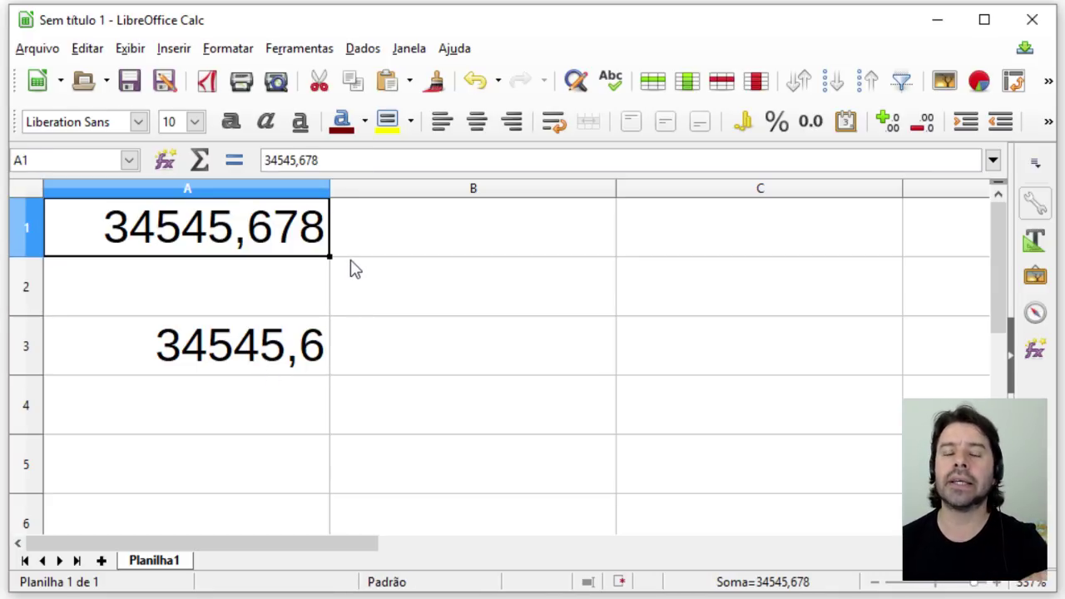
click(231, 53)
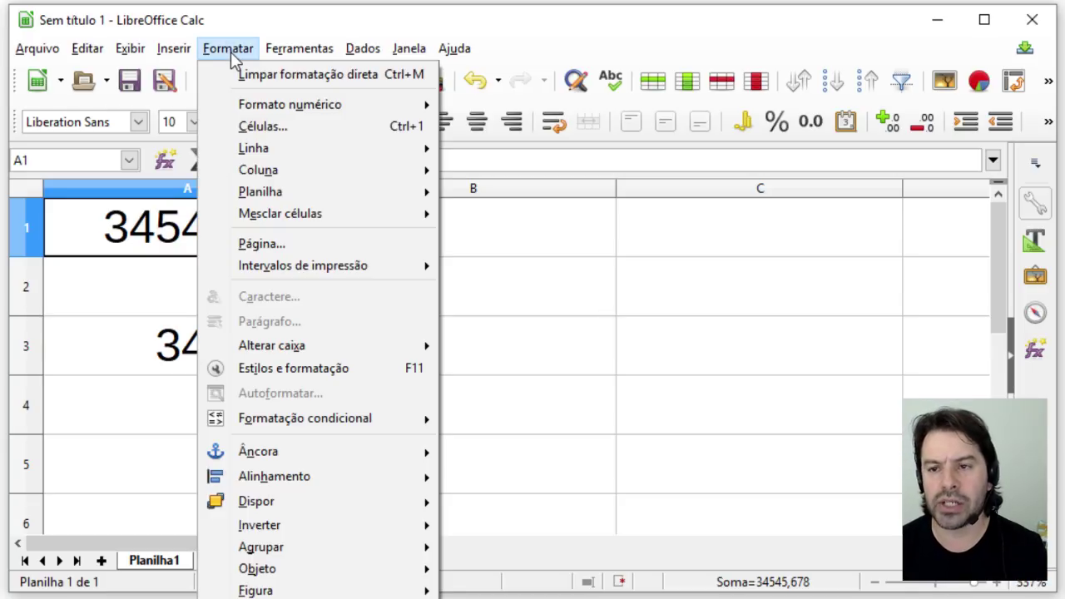
click(268, 125)
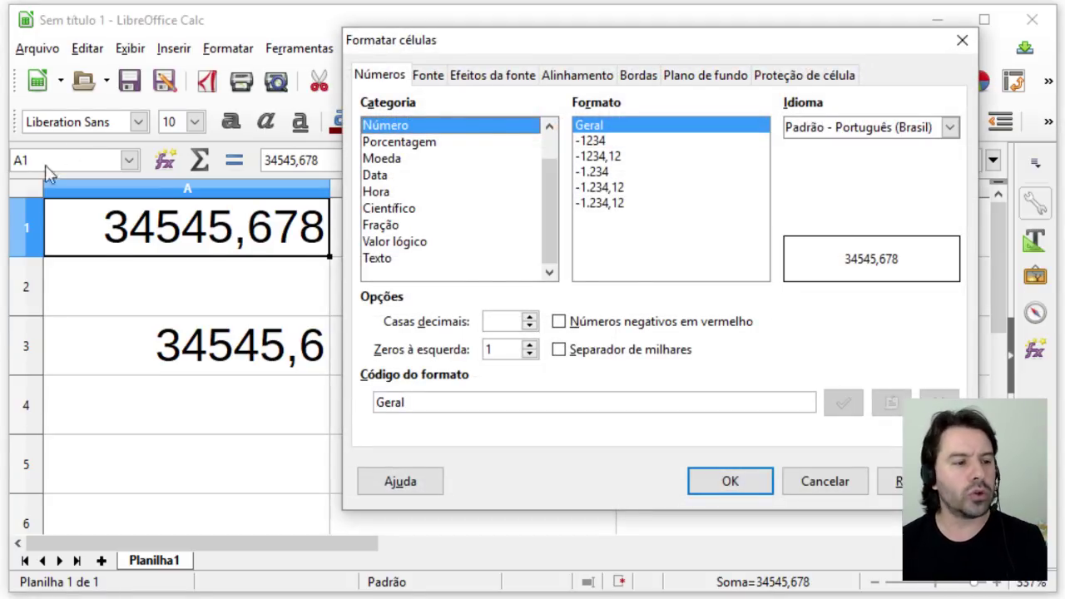
click(596, 356)
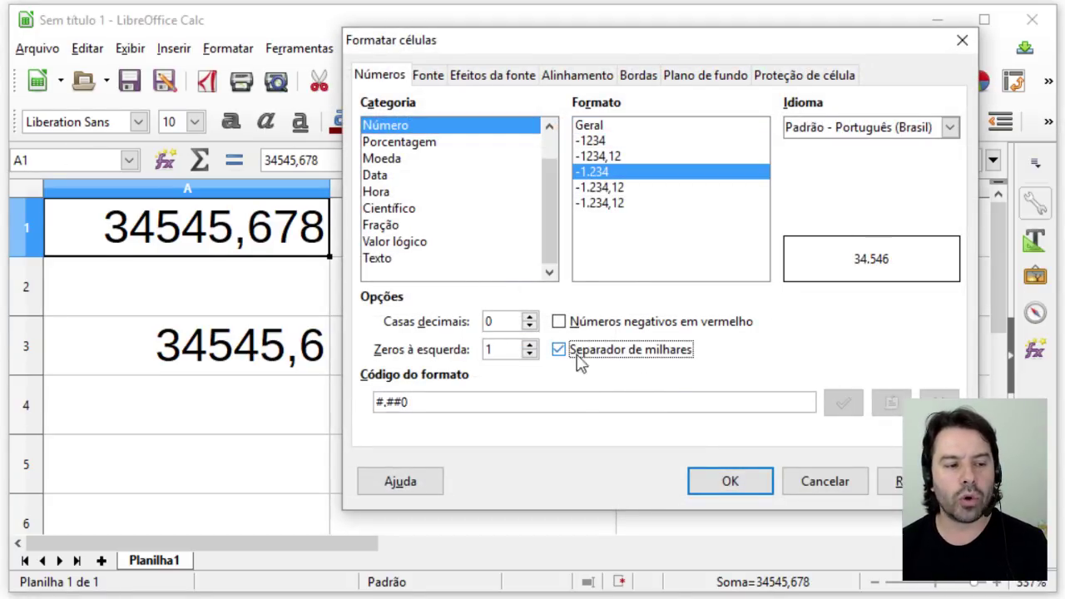
click(731, 482)
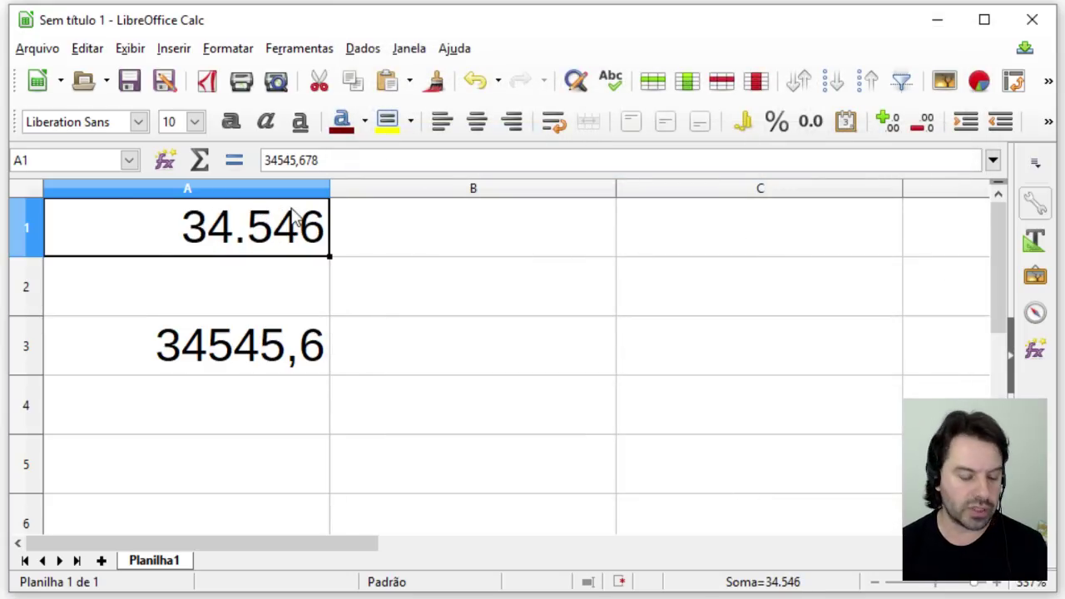
key(ctrl+z)
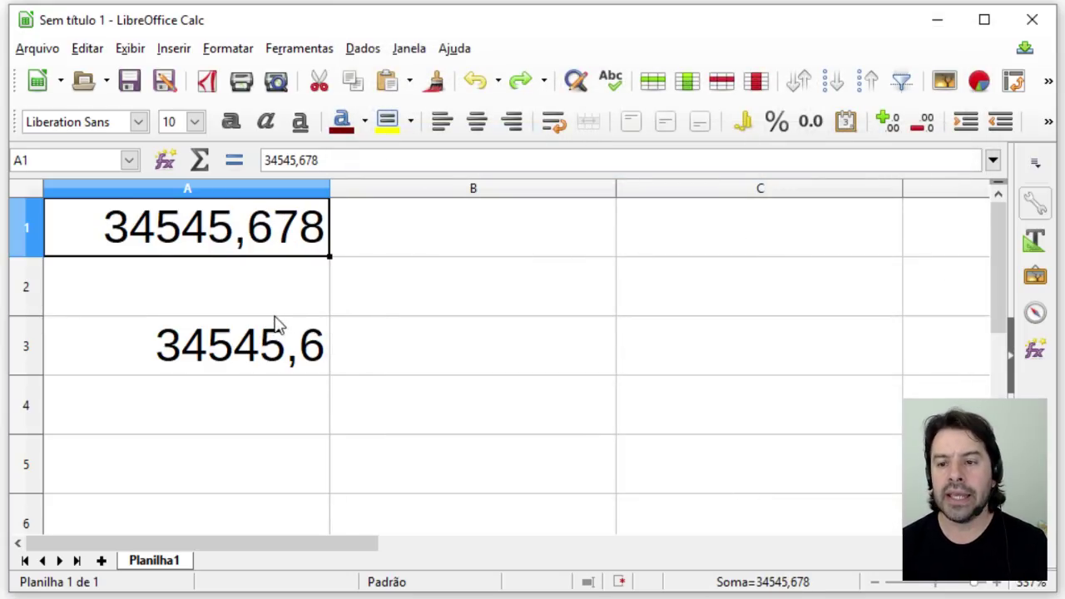
- Format cell A3 as a number with the thousands separator and 1 decimal place
click(283, 356)
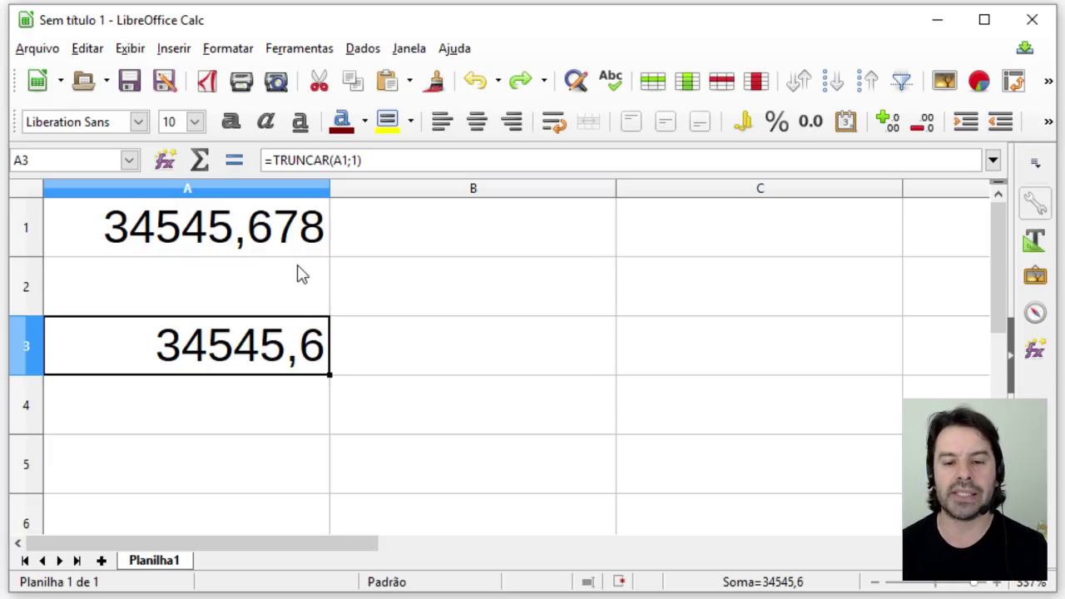
click(240, 51)
click(266, 126)
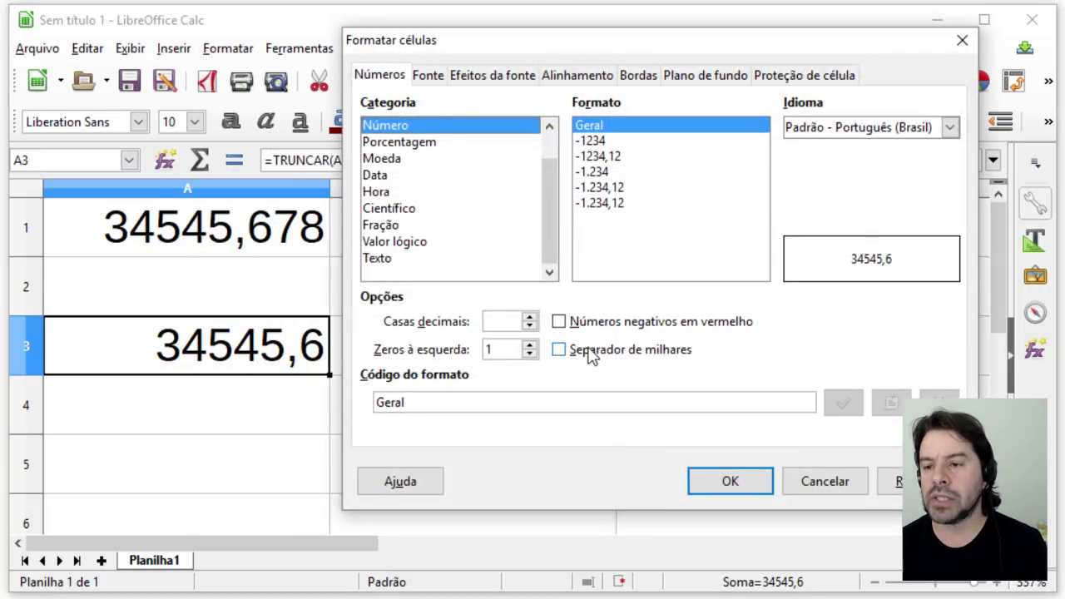
click(588, 352)
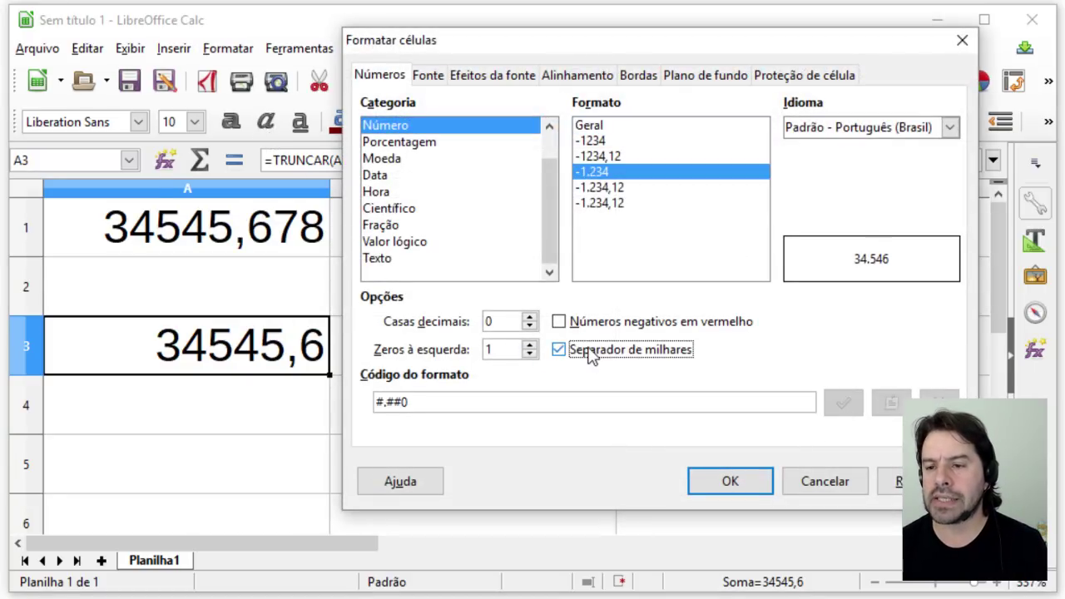
click(530, 318)
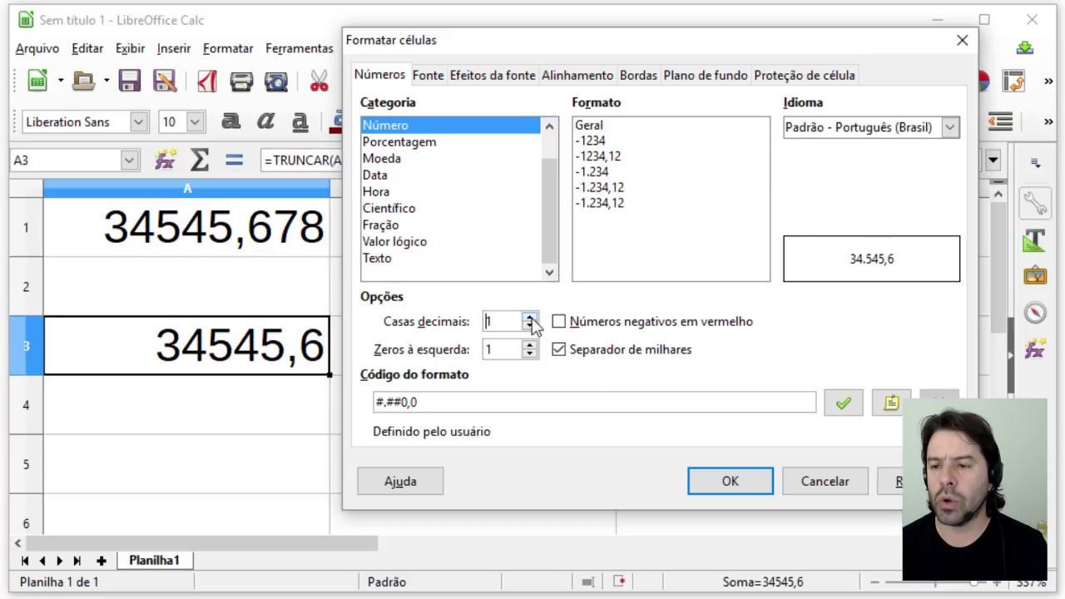
click(730, 479)
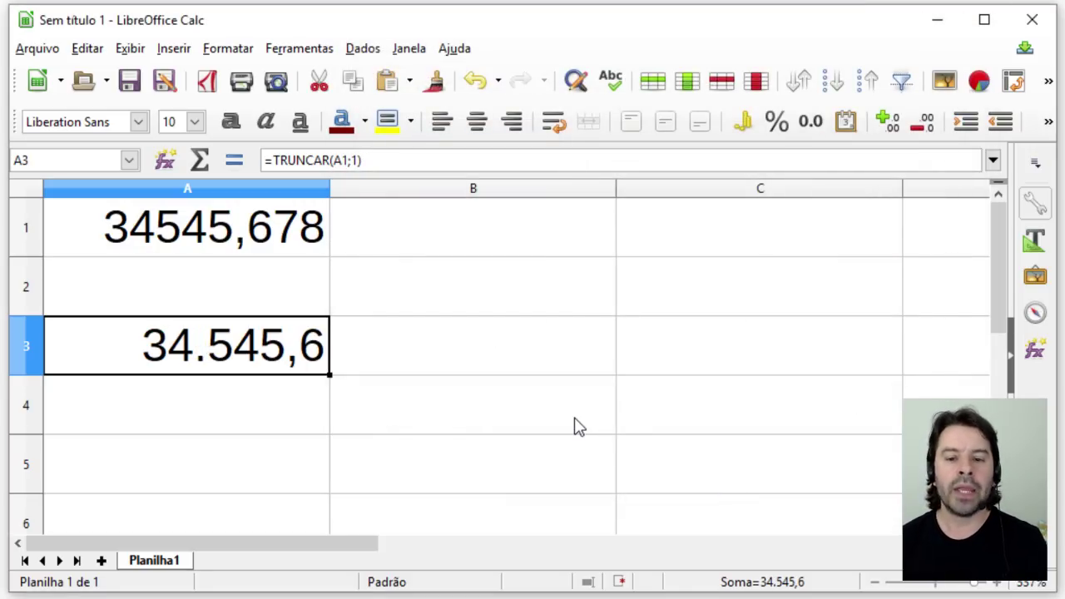
- Recheck the TRUNCAR formula in A3 and undo both its number format and the formula entry
key(F2)
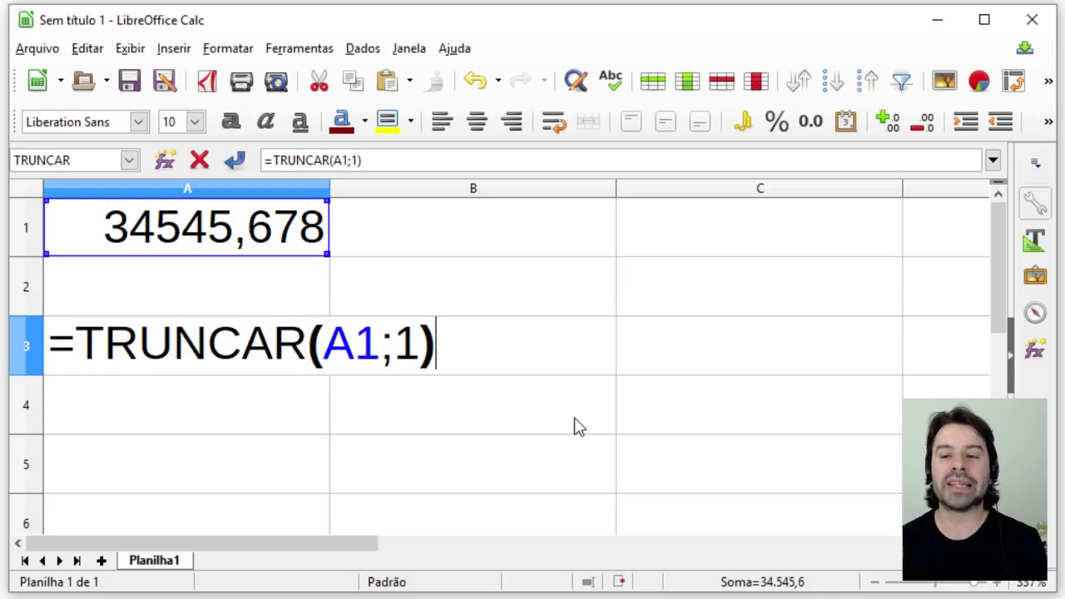
key(Return)
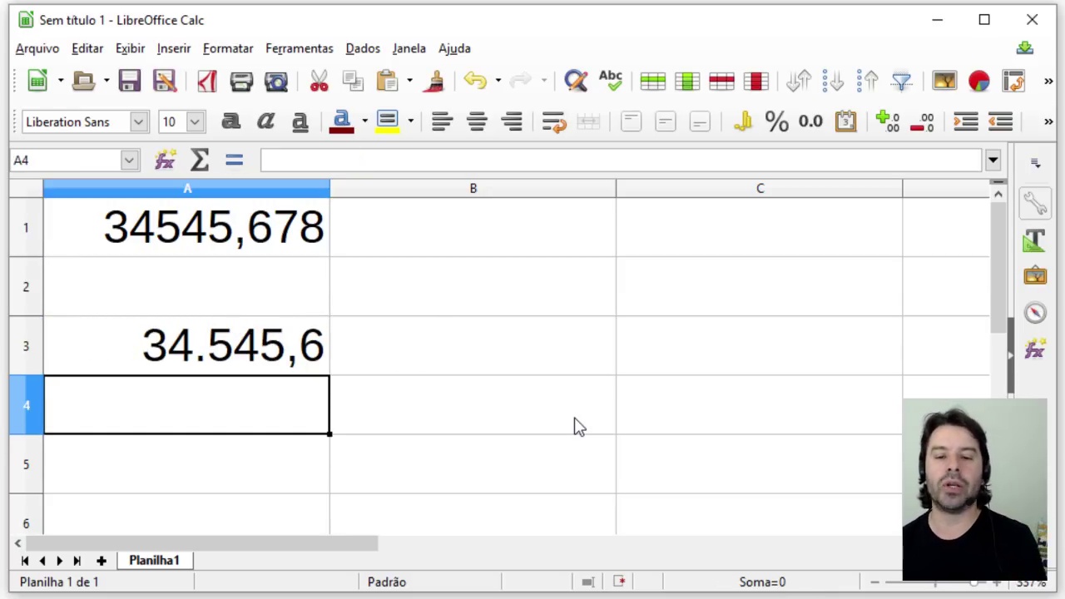
key(Up)
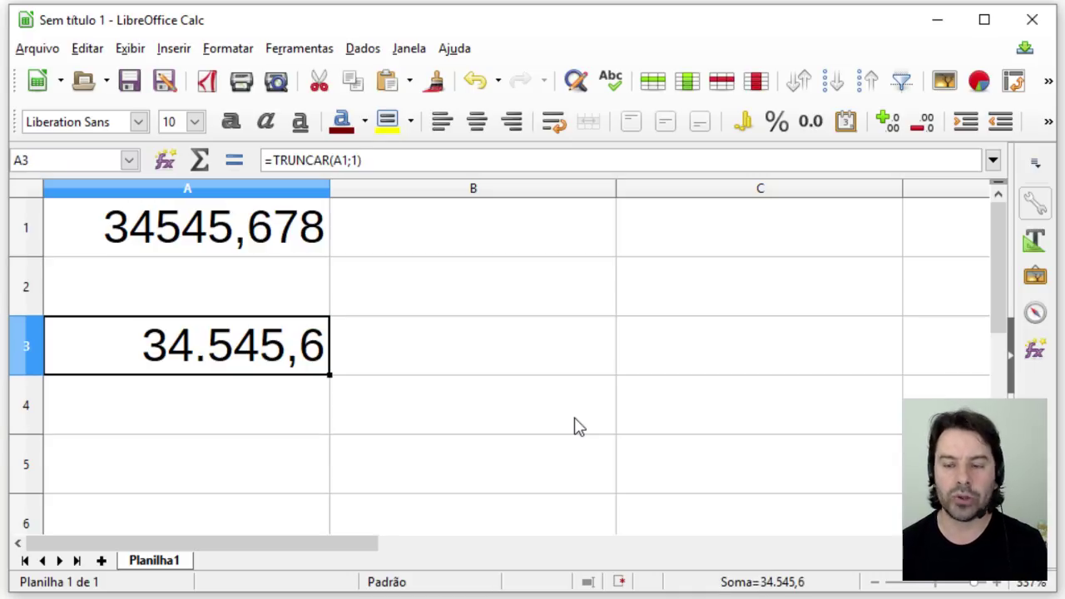
key(ctrl+z)
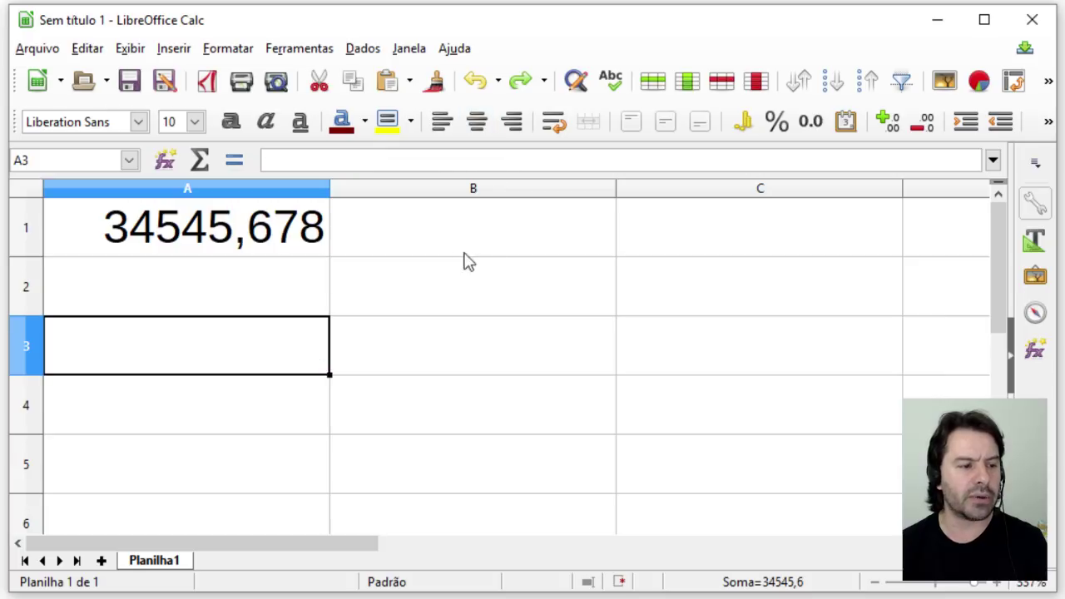
key(ctrl+z)
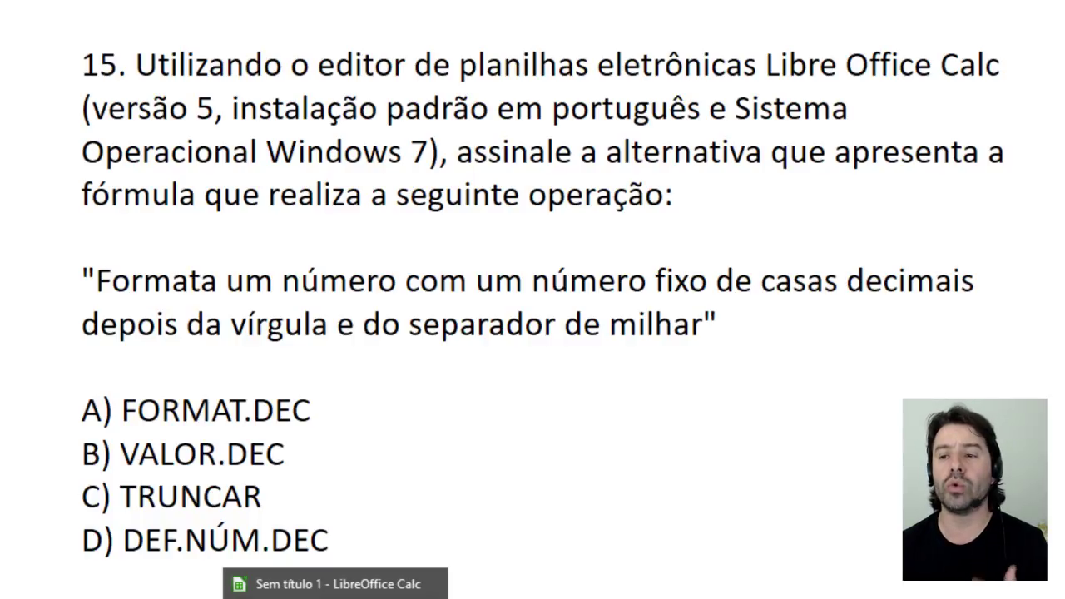
- Return to the LibreOffice Calc spreadsheet, open the function wizard for cell A3 and recheck the alternatives of question 15
click(336, 583)
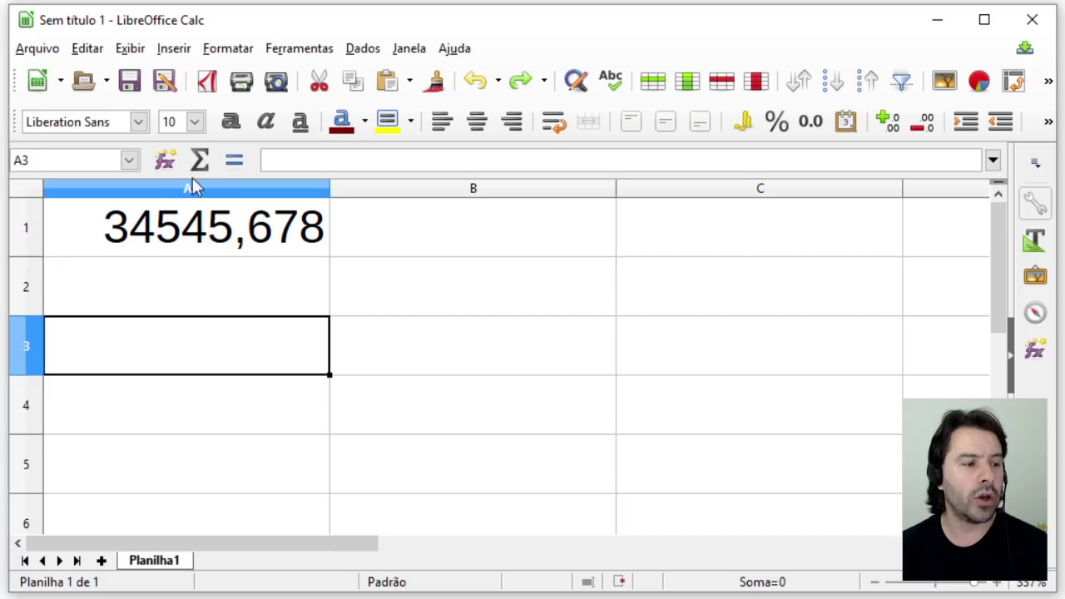
click(165, 162)
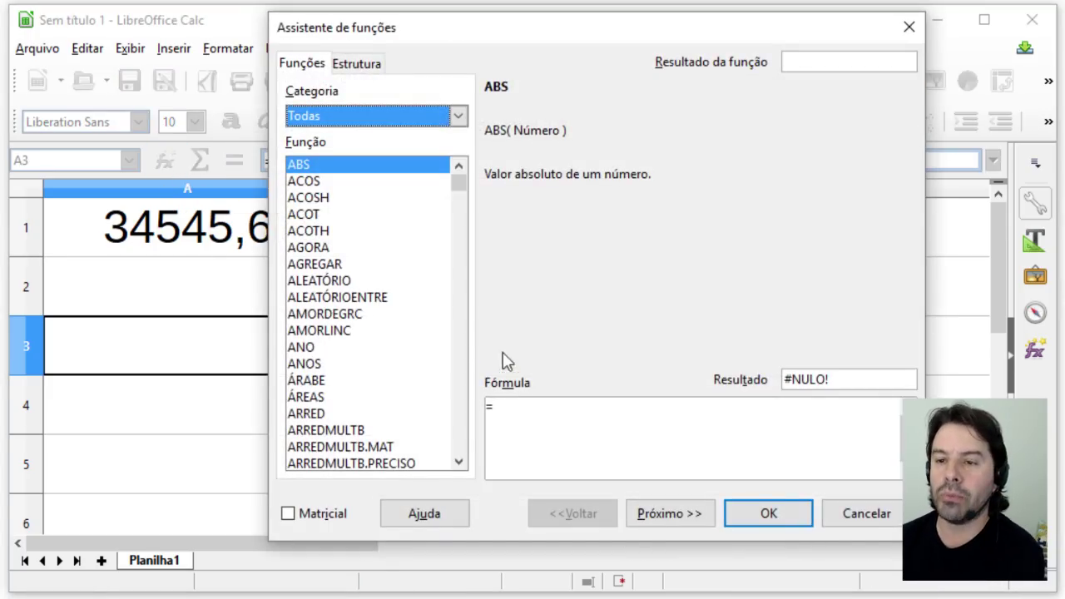
click(309, 248)
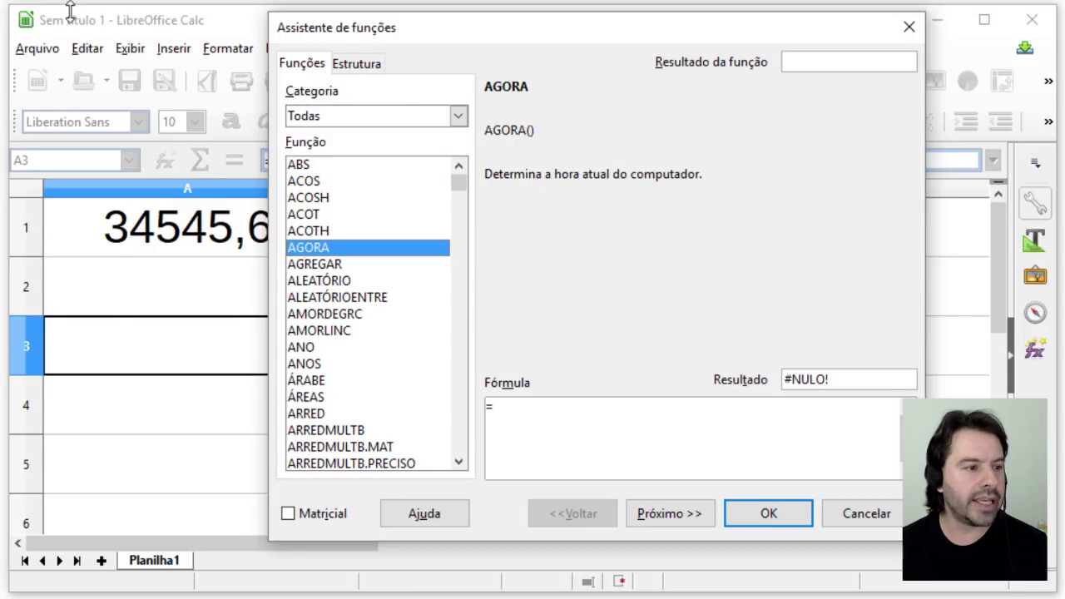
key(alt+Tab)
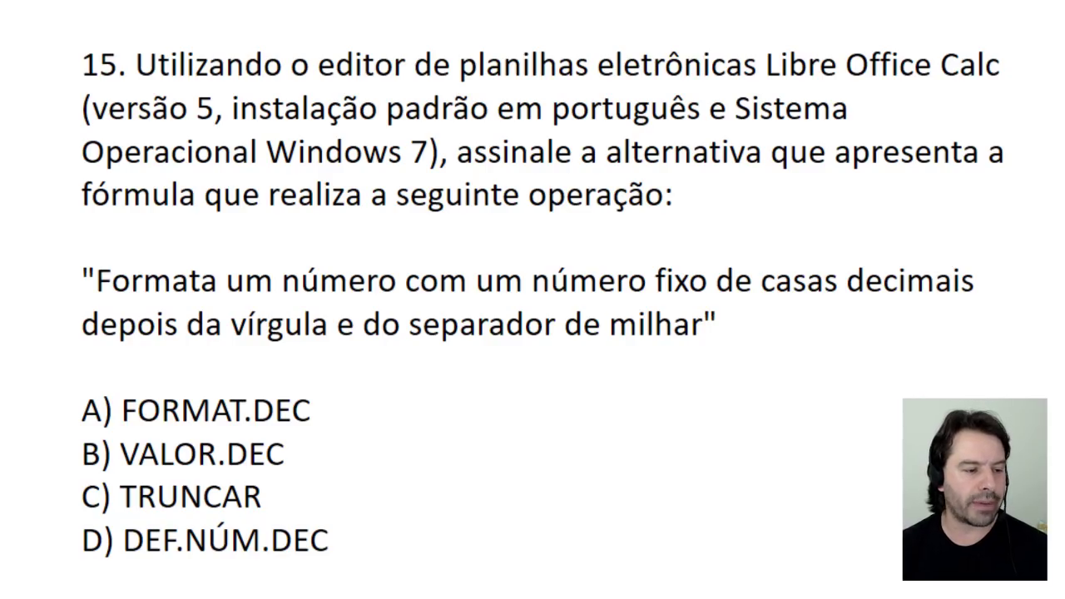
key(alt+Tab)
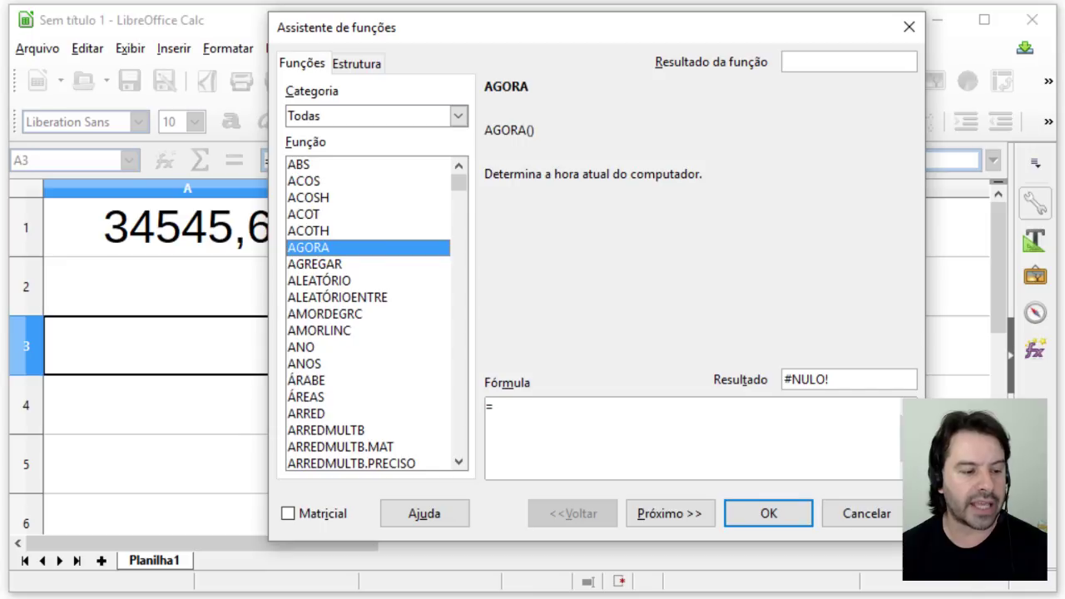
- Find DEF.NÚM.DEC among the wizard's functions beginning with D, view its description and close the wizard without inserting it
click(317, 333)
key(d)
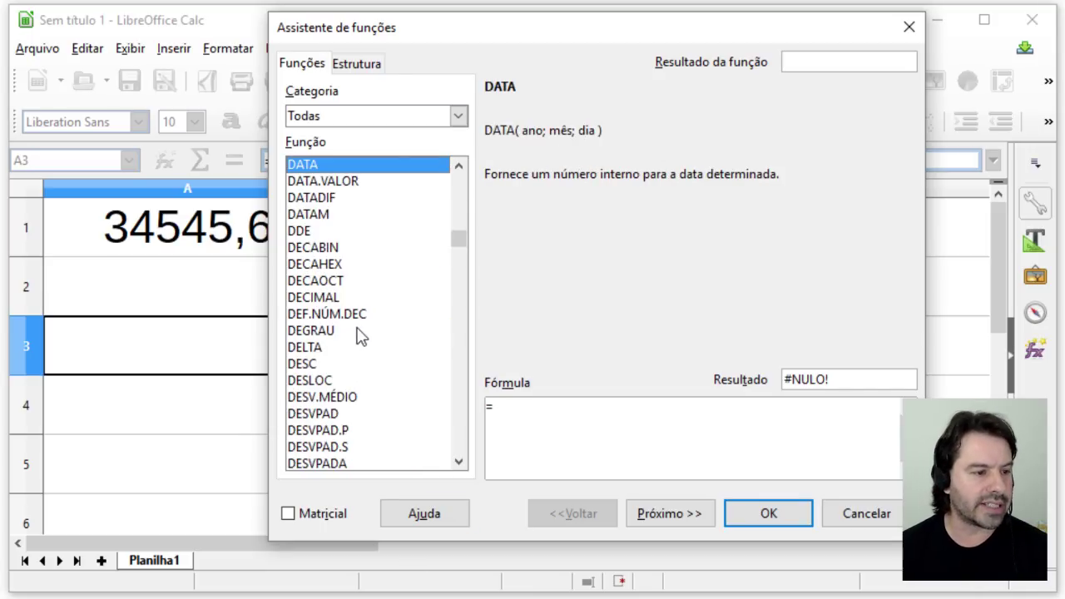
click(356, 321)
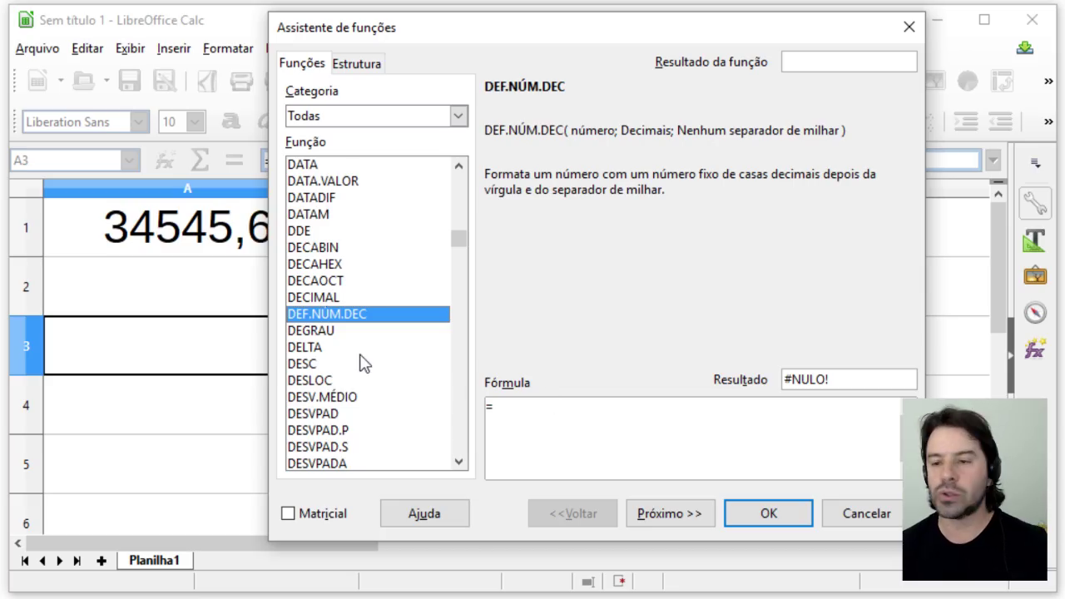
click(861, 520)
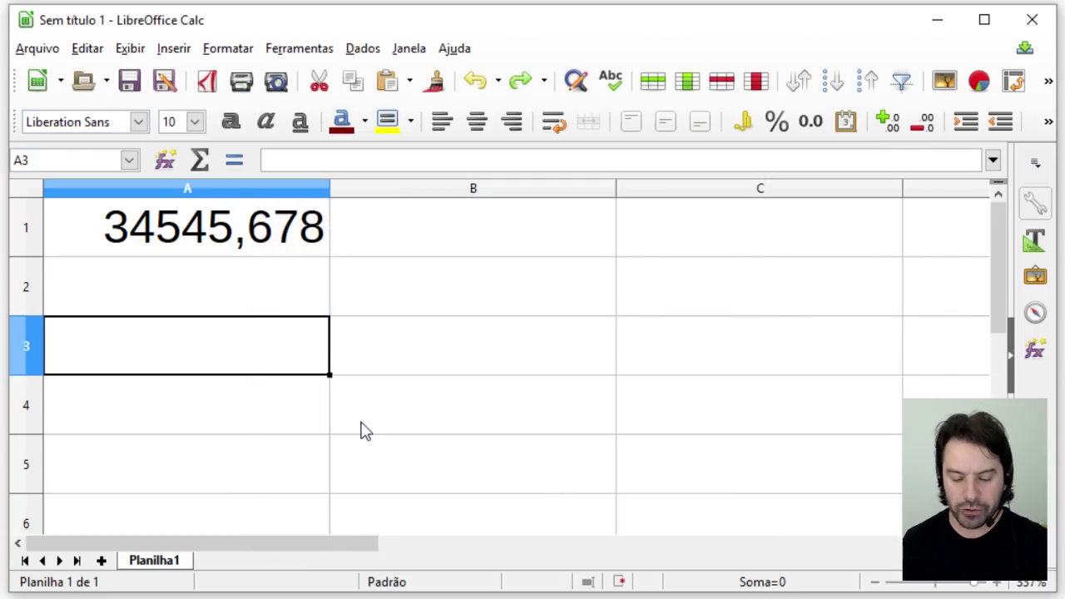
- Start the formula =DÉF.NÚM.DE in cell A3 and switch to question 15 to check the function name's spelling
text(=DÉF)
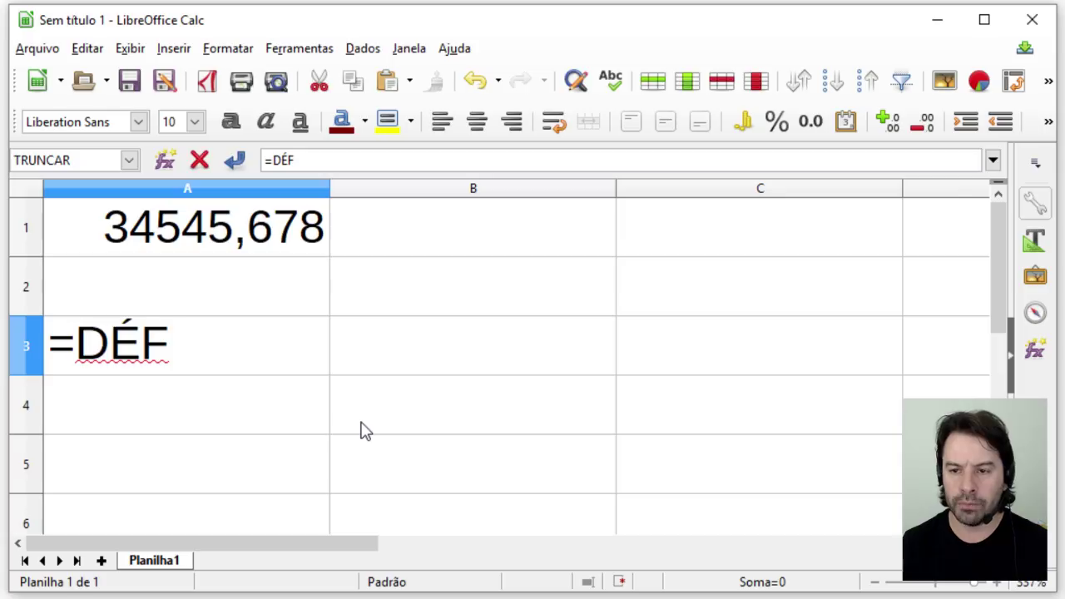
text(;.NÚM)
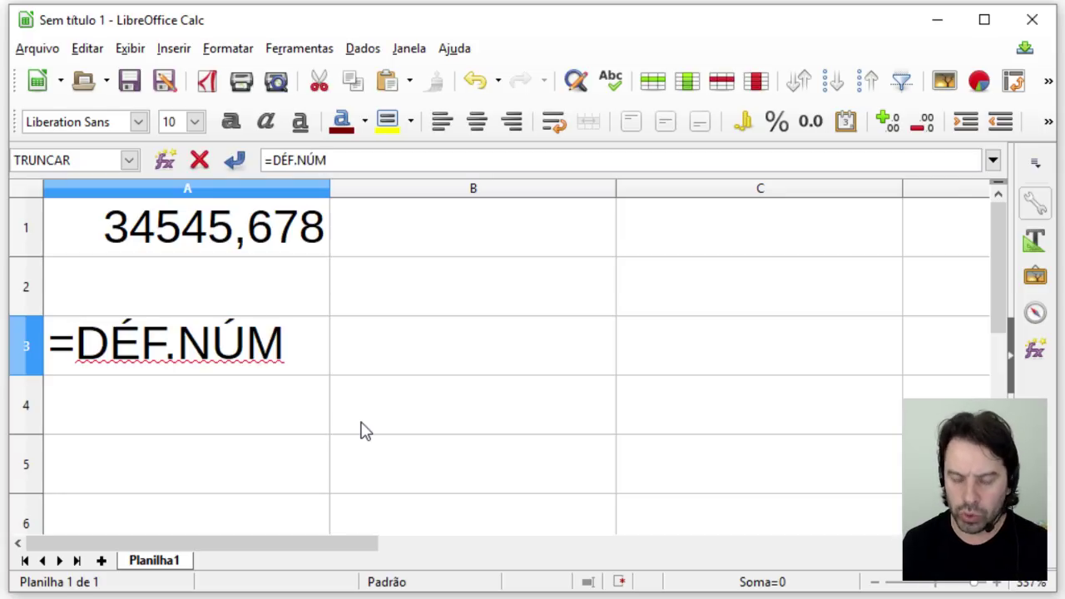
text(.DE)
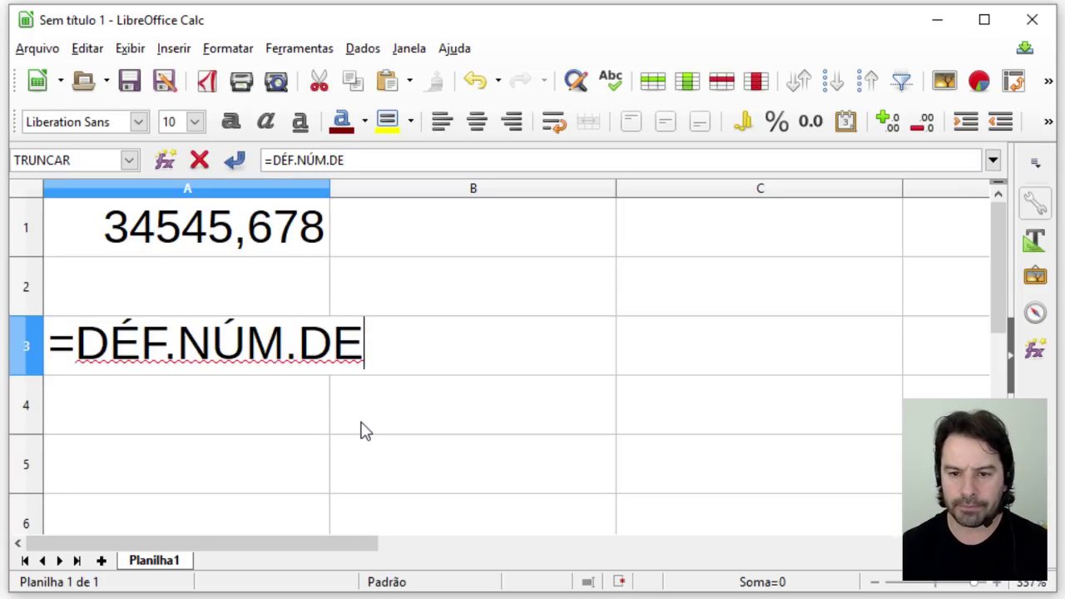
key(alt+Tab)
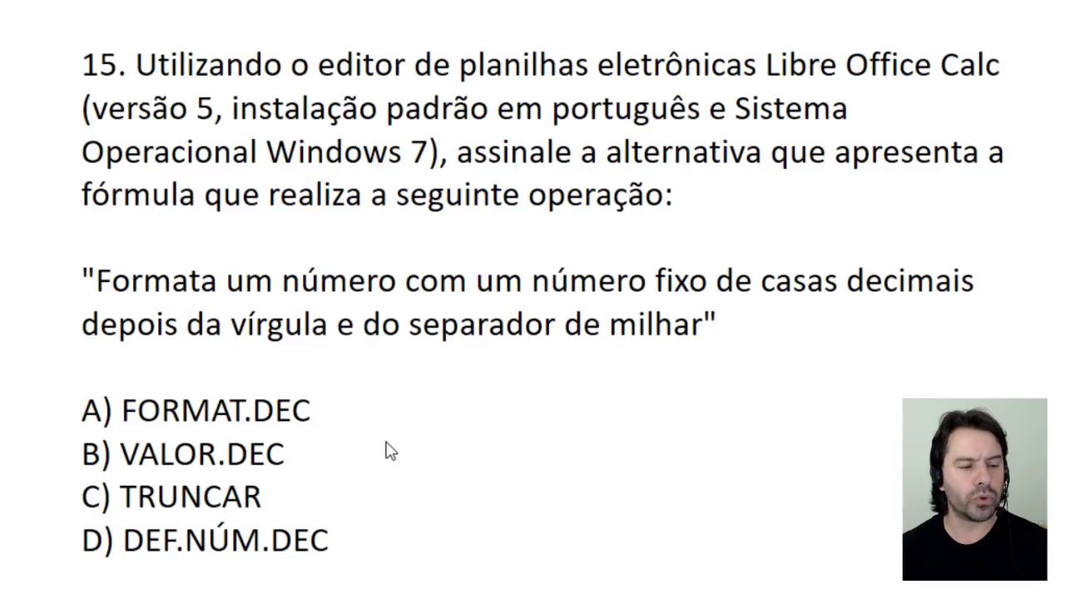
- Return to LibreOffice Calc, remove the accent from DEF in the A3 formula and complete its beginning as =DEF.NÚM.DEC(
key(alt+Tab)
click(148, 342)
key(BackSpace)
text(EF.NÚM.DE)
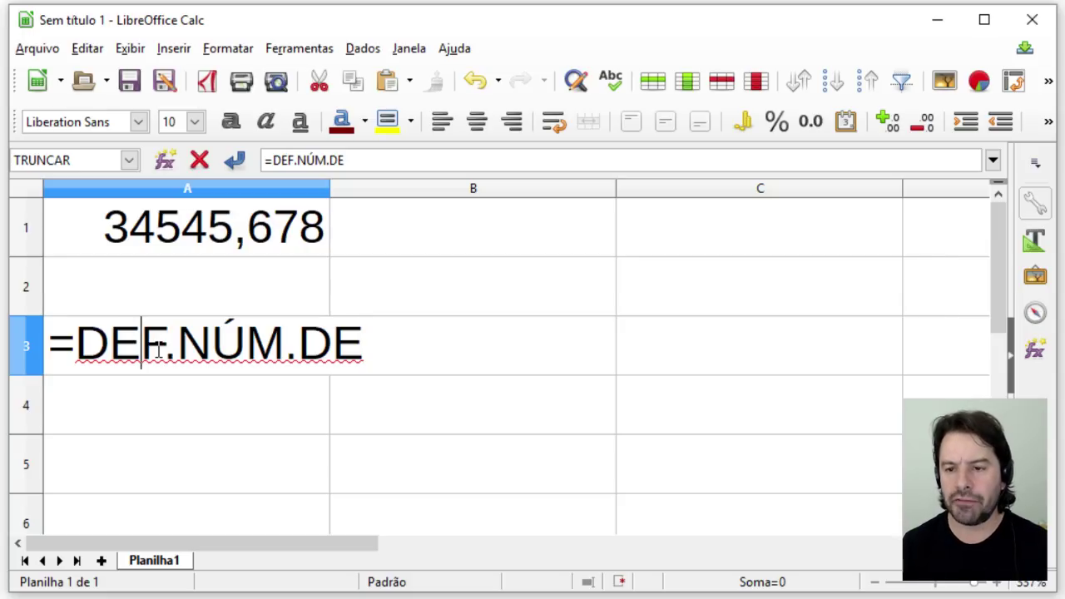
key(End)
text(C()
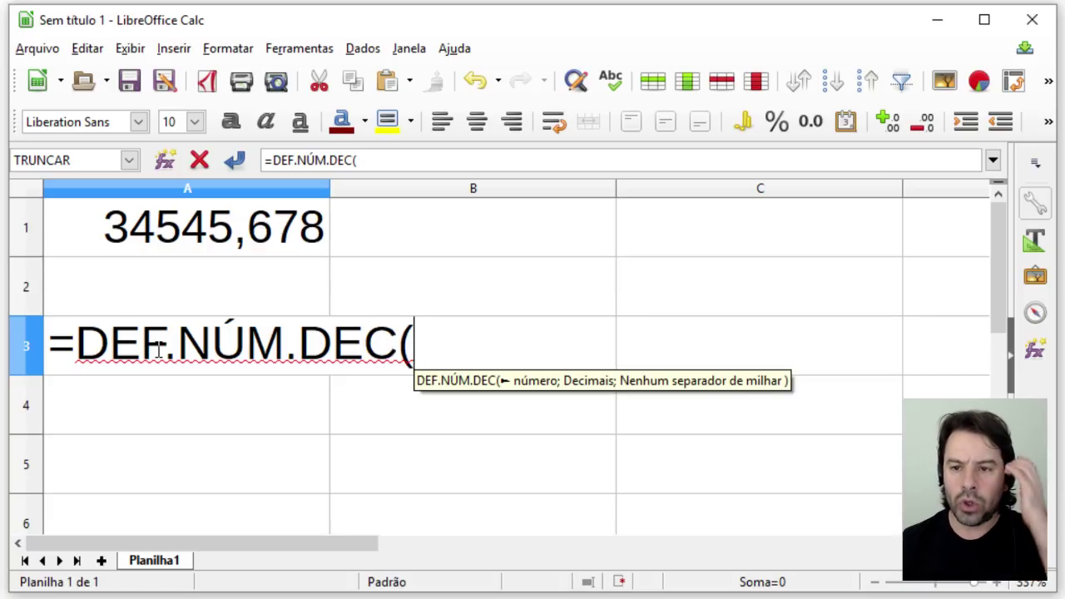
- Enter A1 as the number and 1 as the decimals argument of the DEF.NÚM.DEC formula in A3
text(A1)
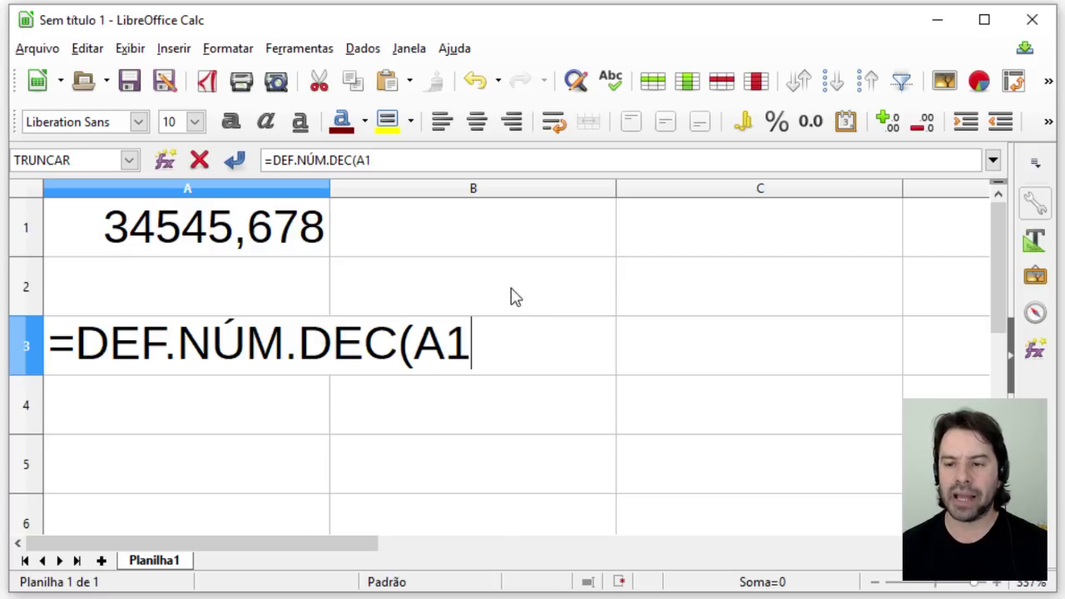
text(;)
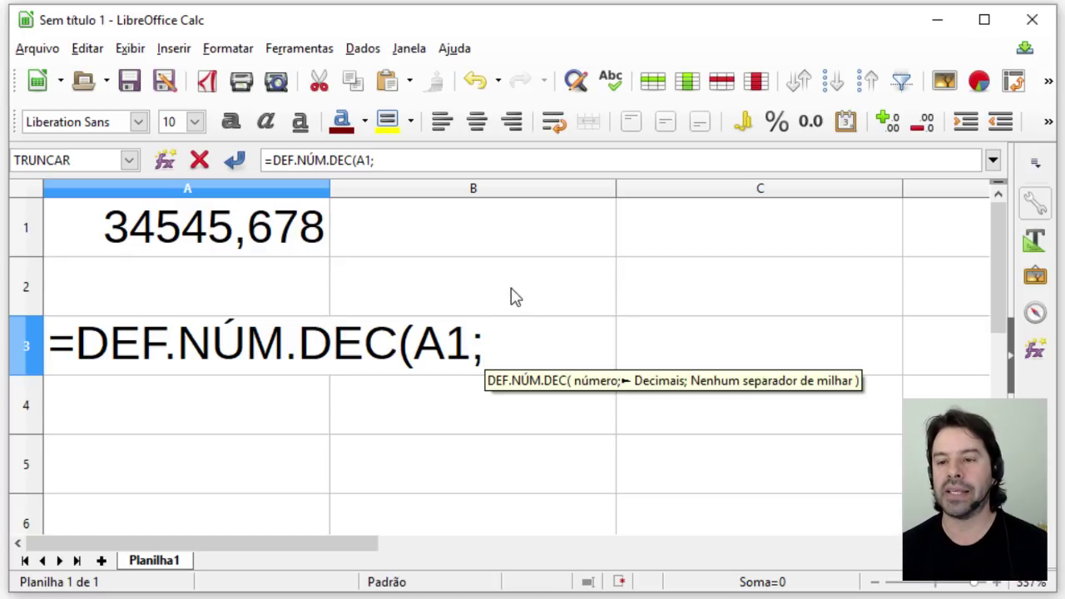
text(1)
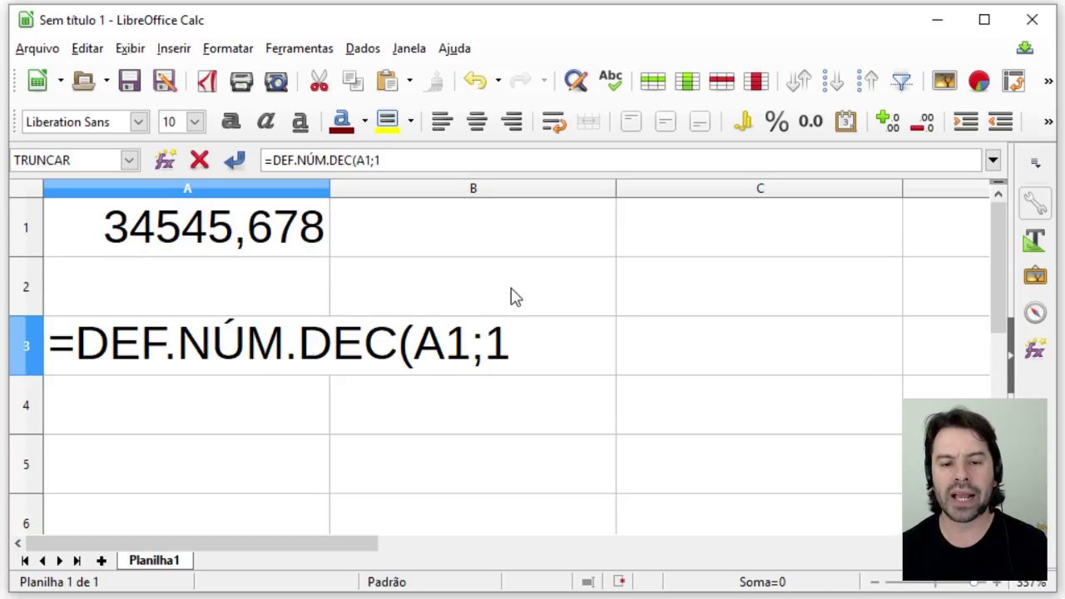